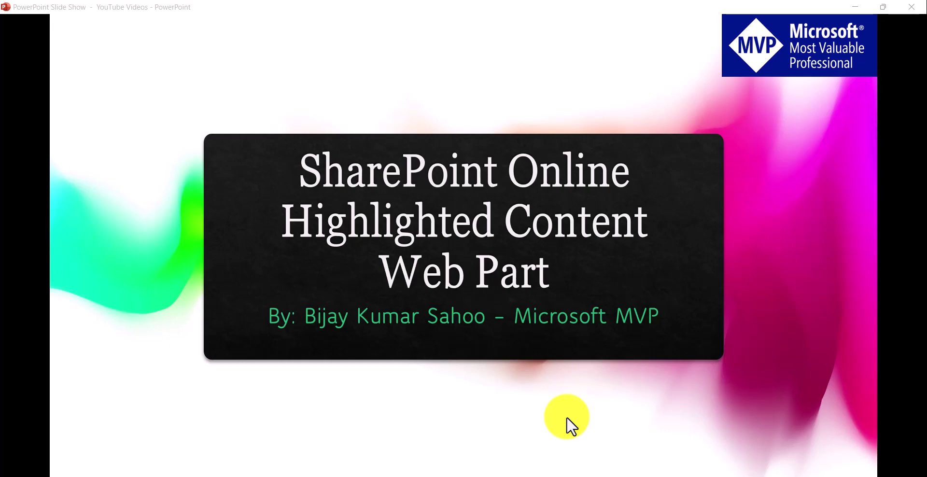
# Advance the slide show to the agenda slide and bring the Learn Microsoft 365 SharePoint site forward.
pyautogui.click(657, 342)
pyautogui.click(658, 343)
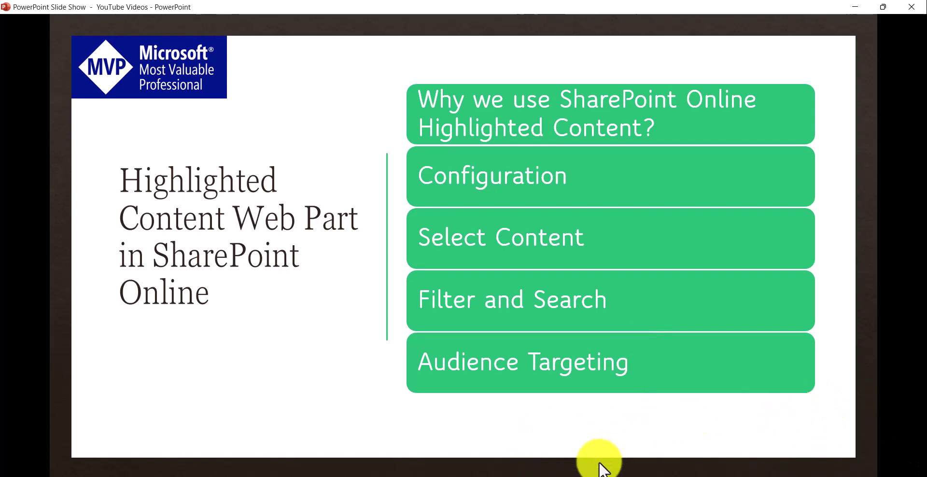
pyautogui.moveTo(531, 476)
pyautogui.click(531, 449)
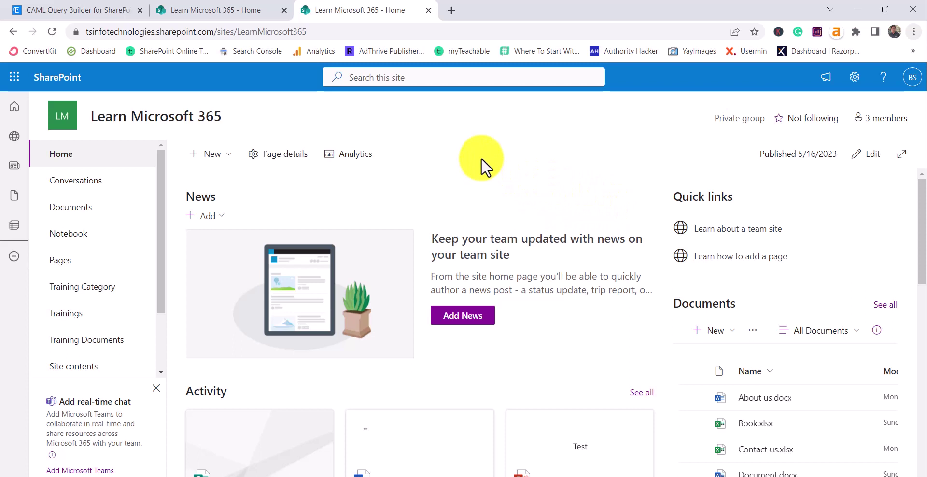
# Look over the site's Pages library and the available new-page types, then return home.
pyautogui.click(132, 157)
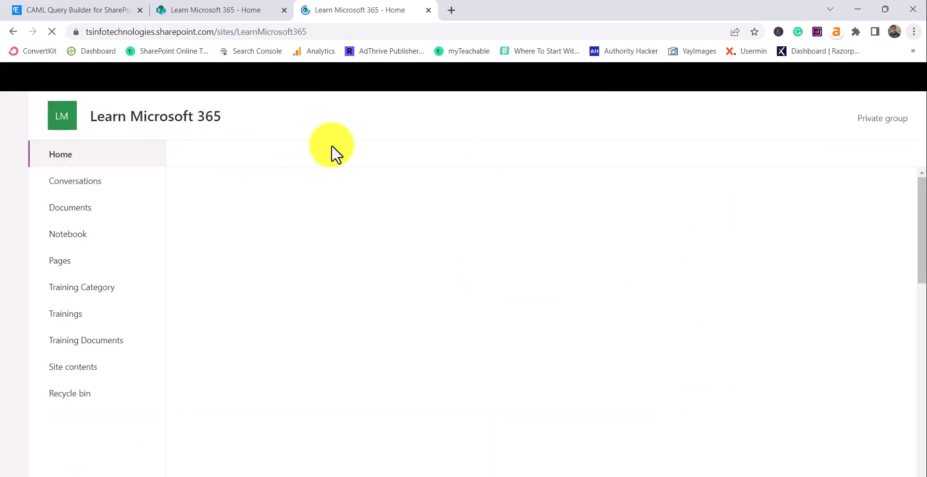
pyautogui.click(80, 261)
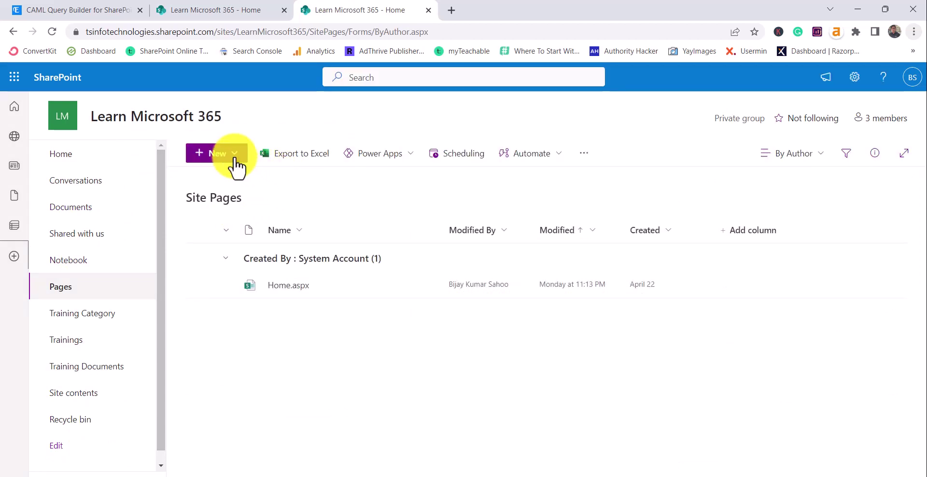
pyautogui.click(235, 156)
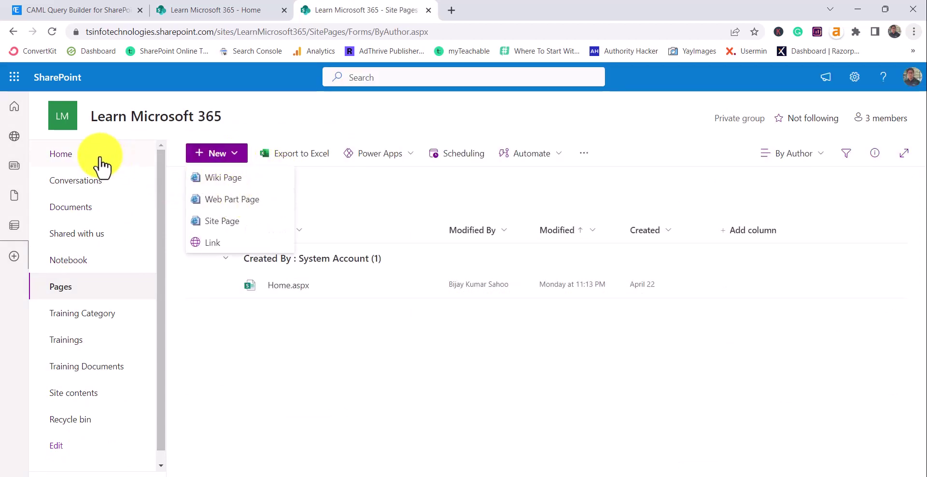
pyautogui.click(100, 160)
# Create a blank site page titled HCWP and publish it.
pyautogui.click(224, 155)
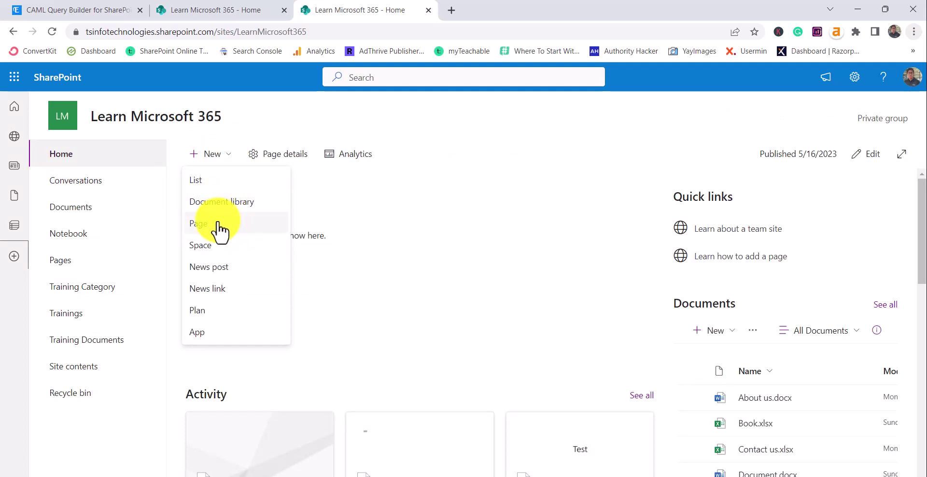
pyautogui.click(218, 224)
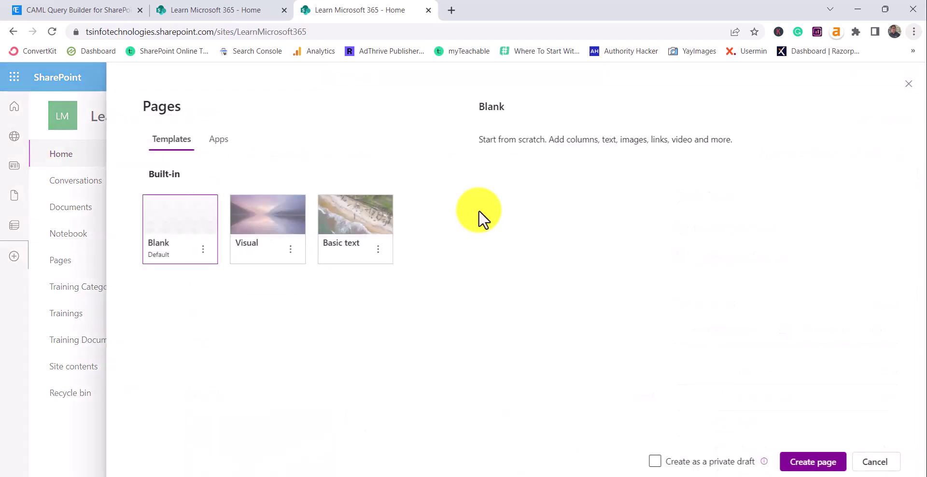
pyautogui.click(819, 463)
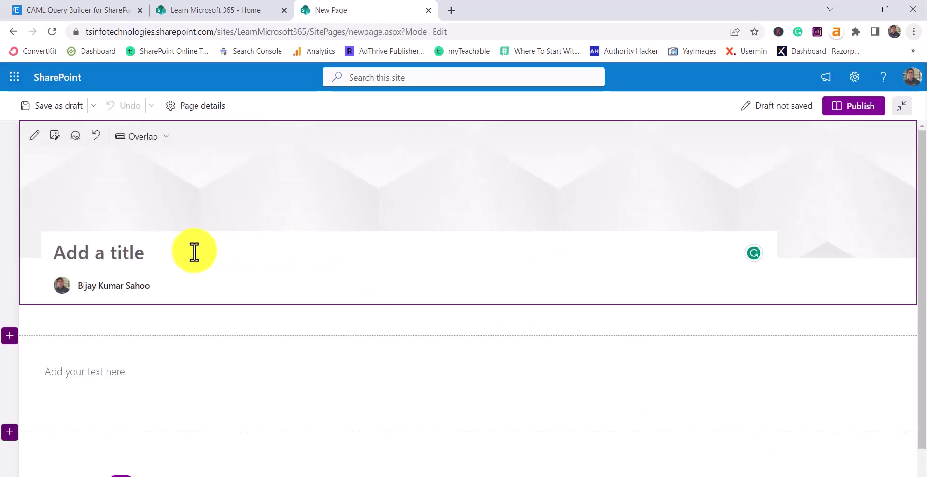
pyautogui.write('H')
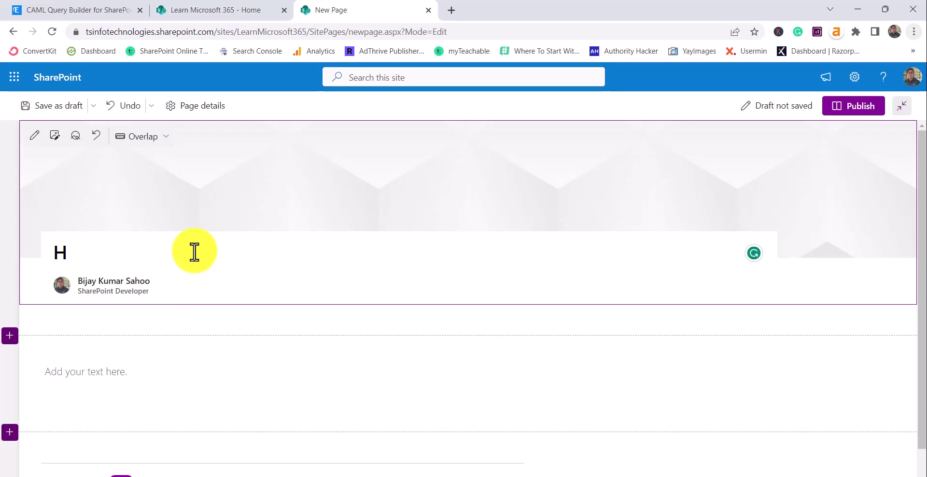
pyautogui.write('CWP')
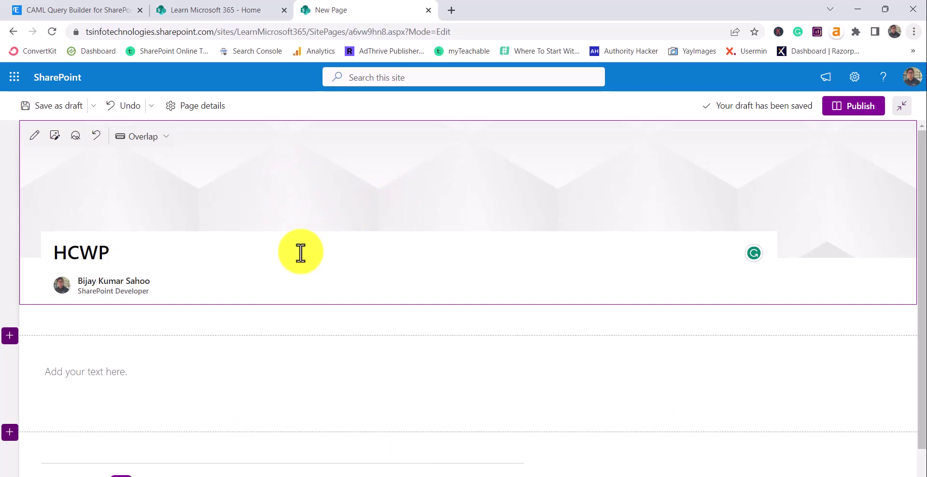
pyautogui.click(836, 115)
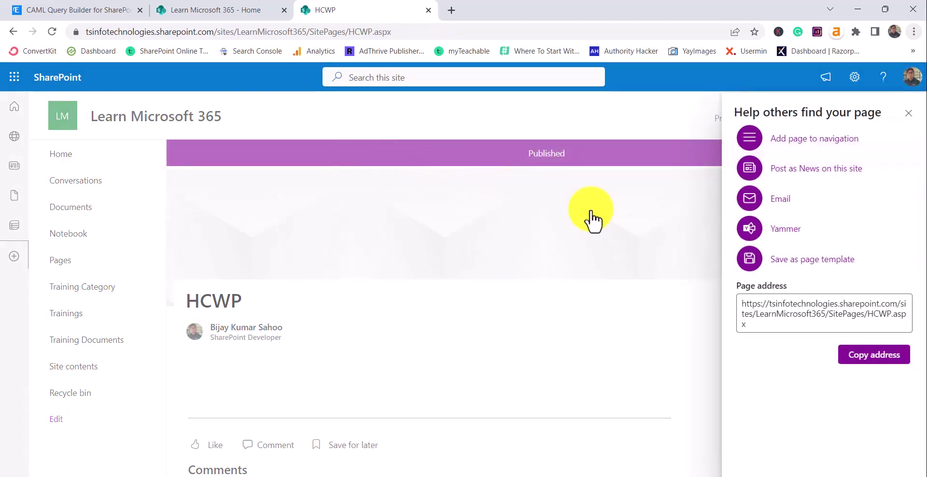
pyautogui.click(908, 114)
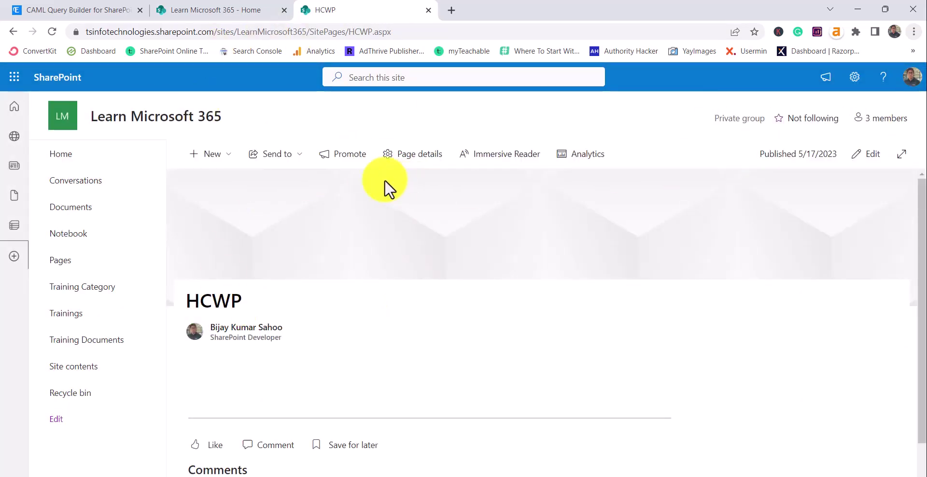
# Replace the HCWP page's empty text web part with a Highlighted content web part.
pyautogui.click(873, 154)
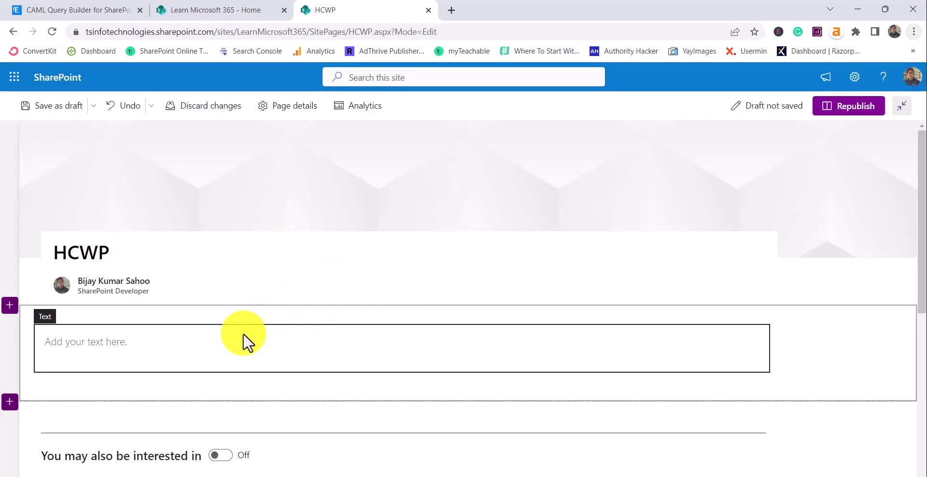
pyautogui.click(170, 351)
pyautogui.click(88, 312)
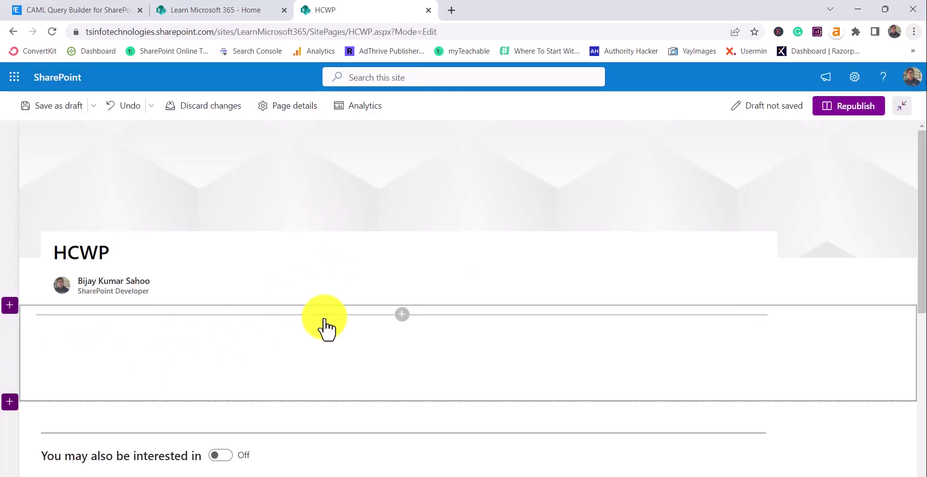
pyautogui.click(401, 315)
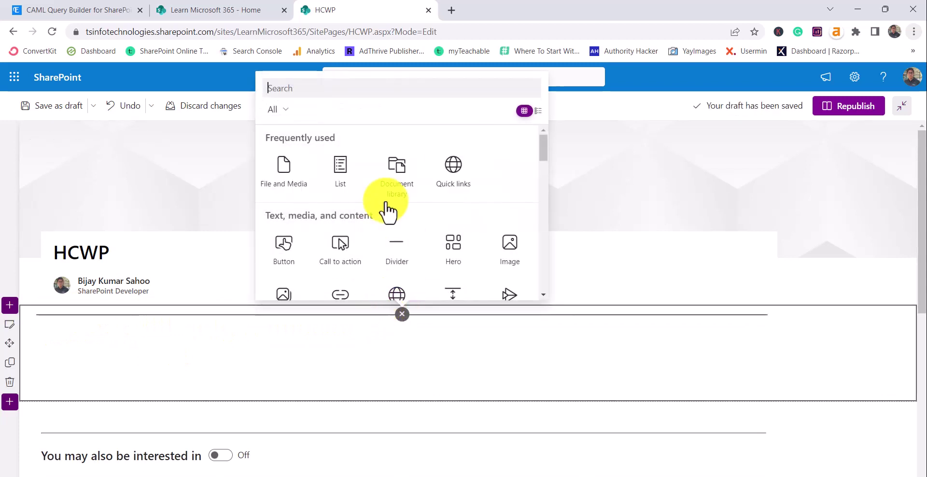
pyautogui.write('hi')
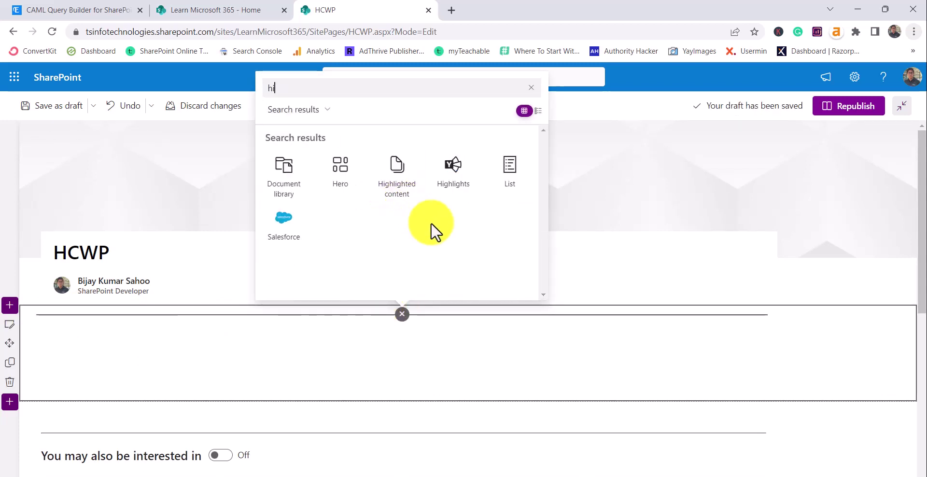
pyautogui.click(398, 202)
pyautogui.scroll(-4, 387, 273)
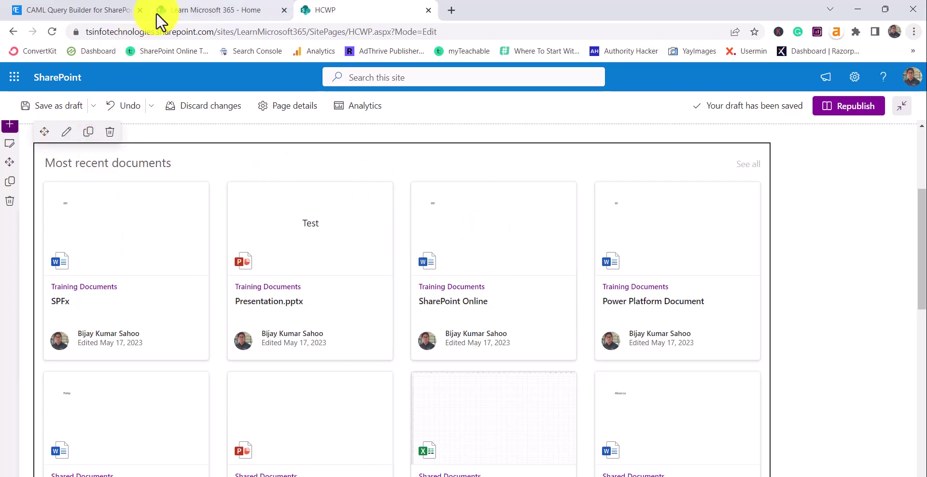
# Check the site's Training Documents library in the other tab, then return to the HCWP page.
pyautogui.click(178, 10)
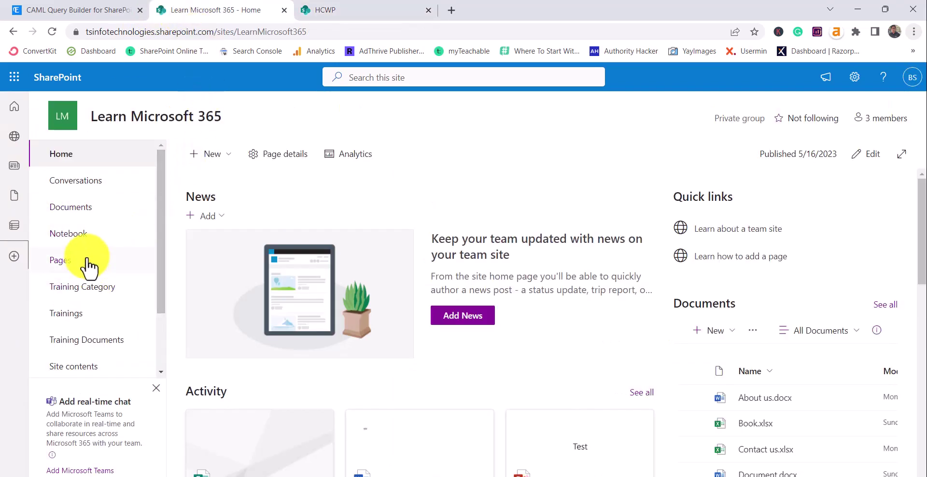
pyautogui.click(87, 212)
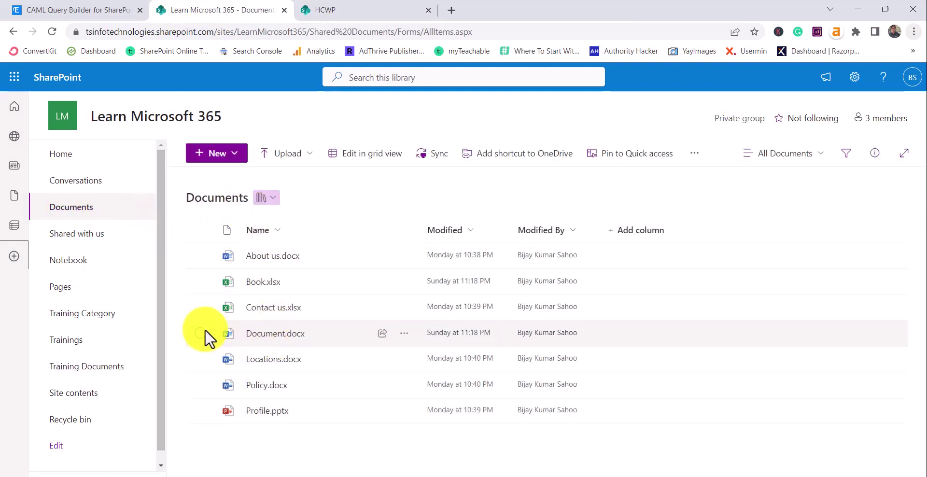
pyautogui.click(98, 366)
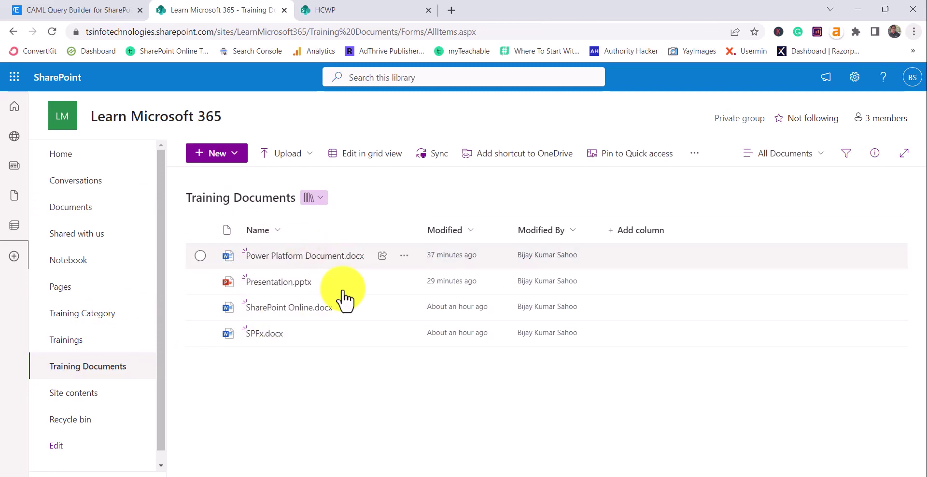
pyautogui.click(340, 16)
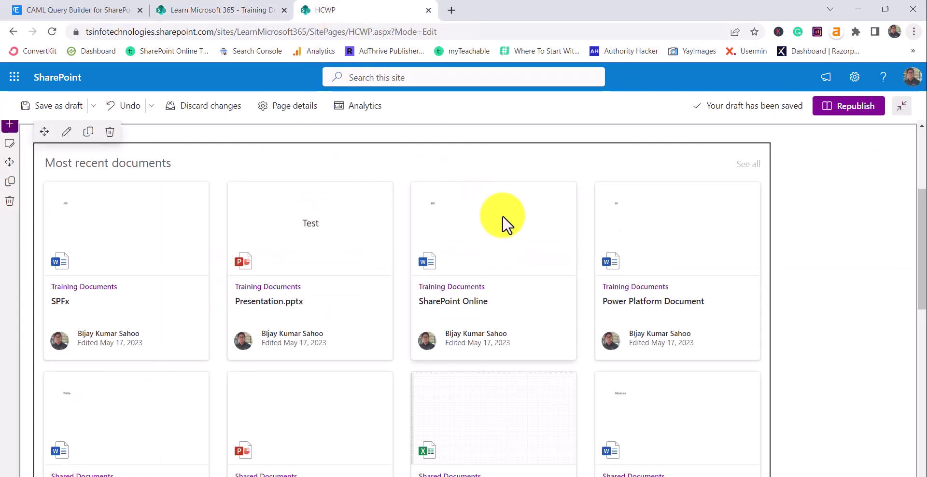
# Open the Highlighted content settings, try Custom query, then set it back to Filter.
pyautogui.click(66, 132)
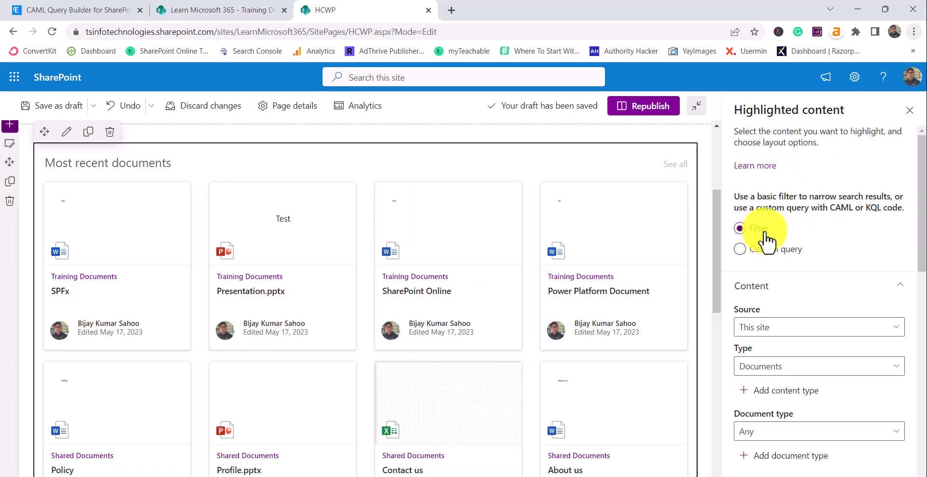
pyautogui.click(741, 250)
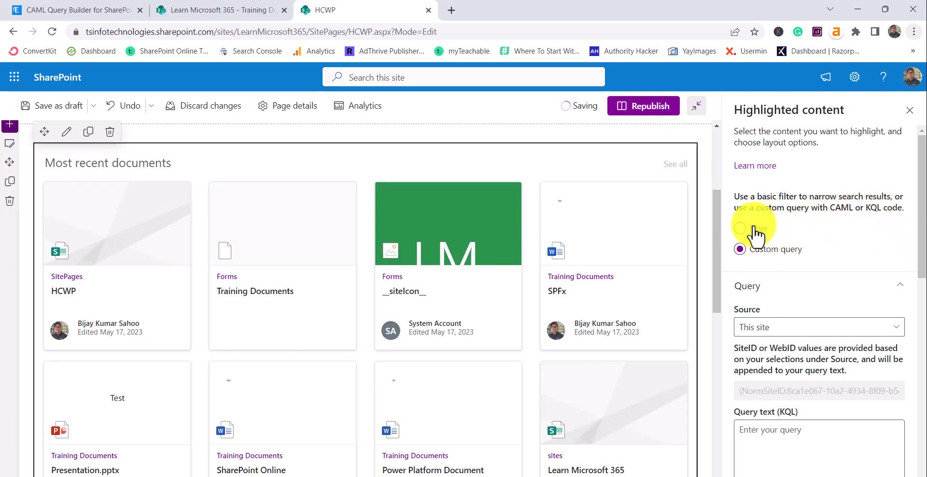
pyautogui.click(740, 228)
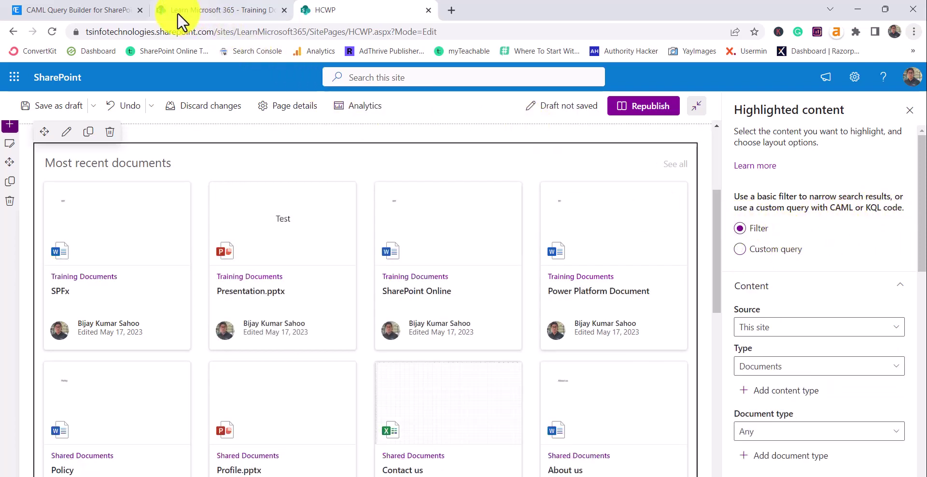
pyautogui.click(117, 13)
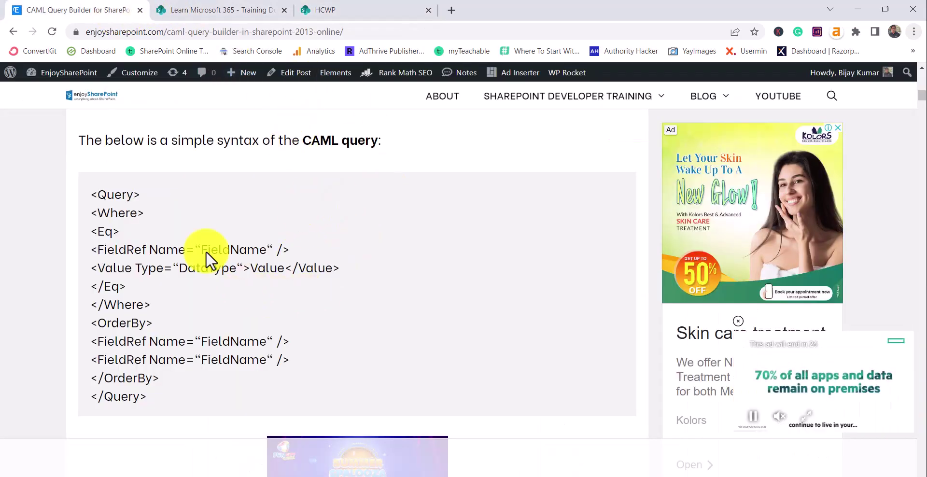
# Select the sample CAML query code in the article, then return to the HCWP page.
pyautogui.moveTo(92, 193); pyautogui.dragTo(200, 375)
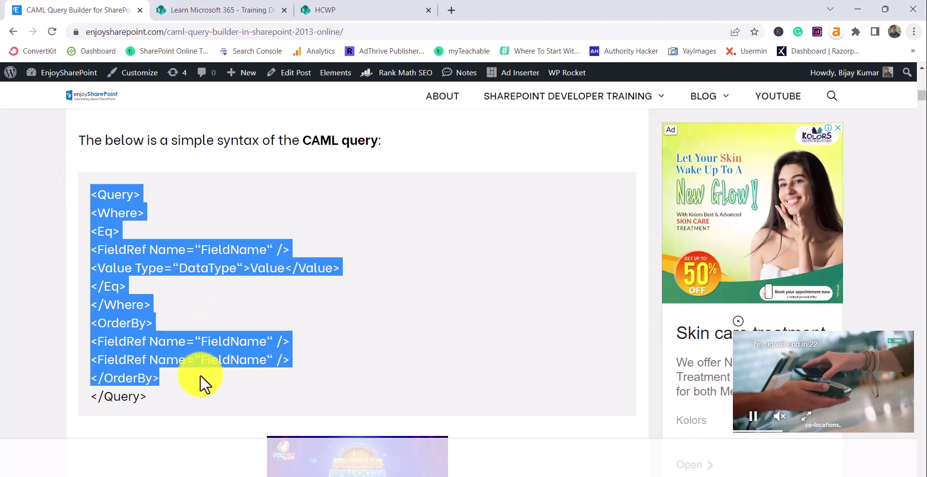
pyautogui.scroll(2, 234, 299)
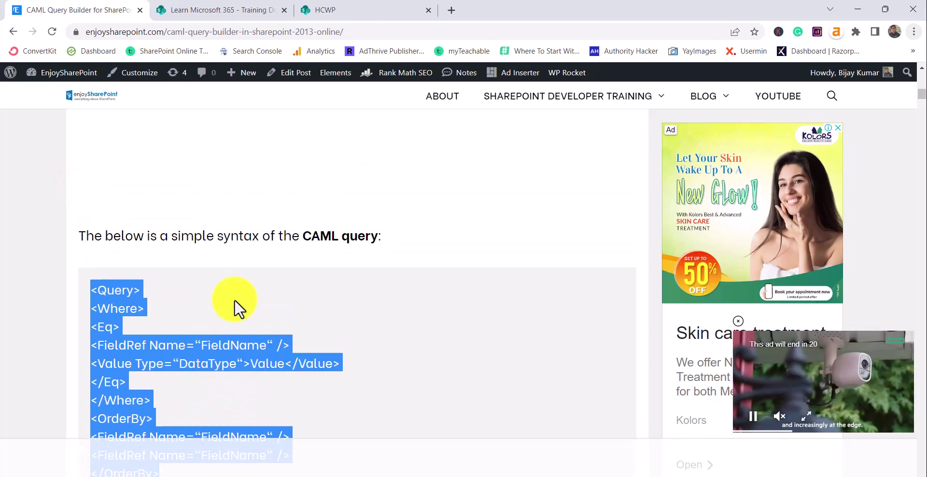
pyautogui.scroll(10, 233, 299)
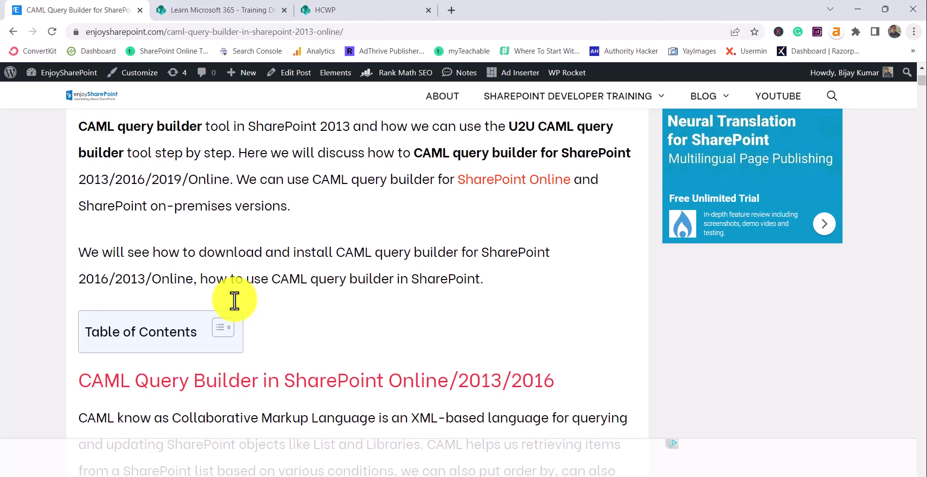
pyautogui.click(326, 13)
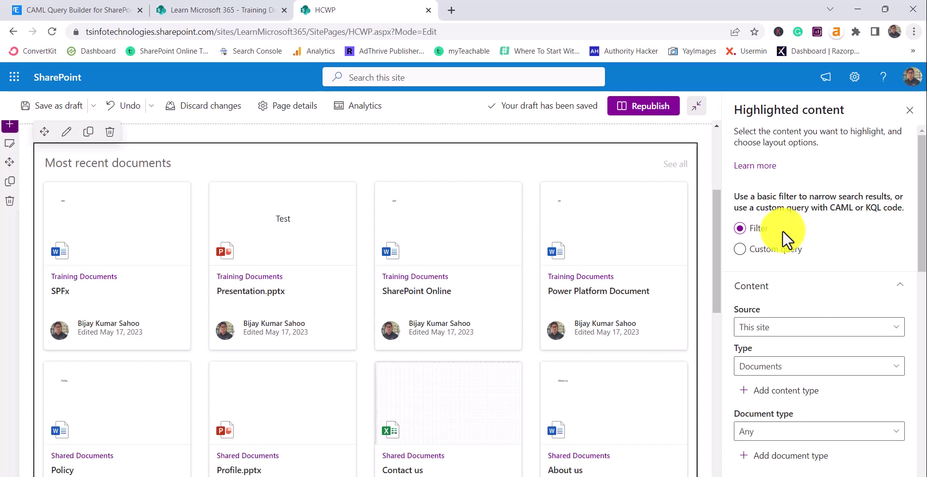
# Set the Highlighted content source to All sites.
pyautogui.scroll(-3, 782, 231)
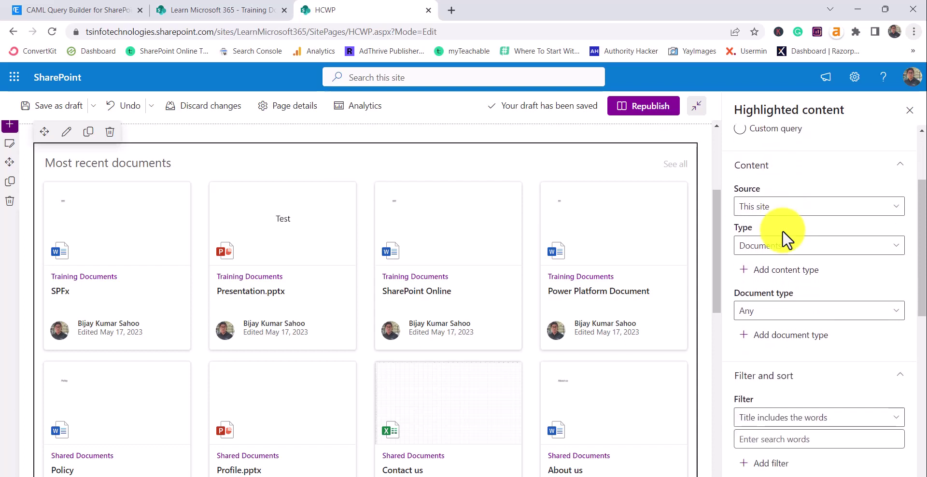
pyautogui.scroll(2, 812, 282)
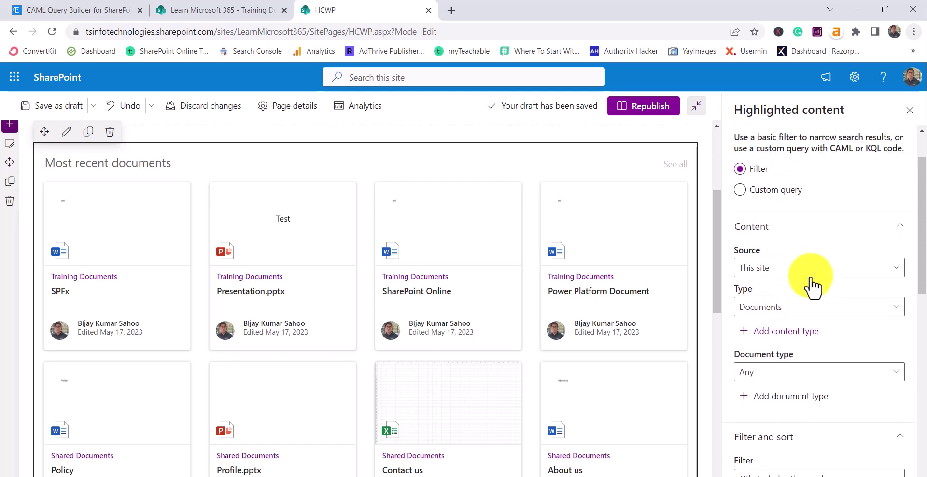
pyautogui.scroll(2, 812, 286)
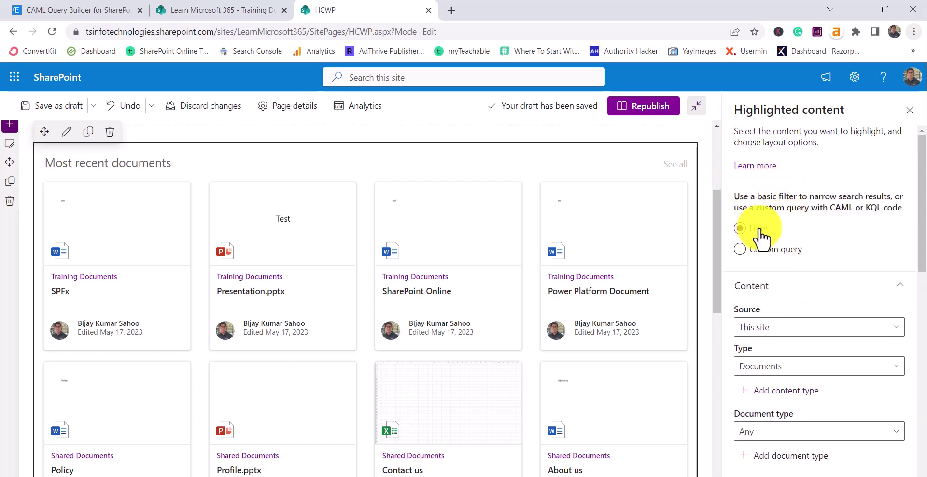
pyautogui.scroll(-3, 795, 297)
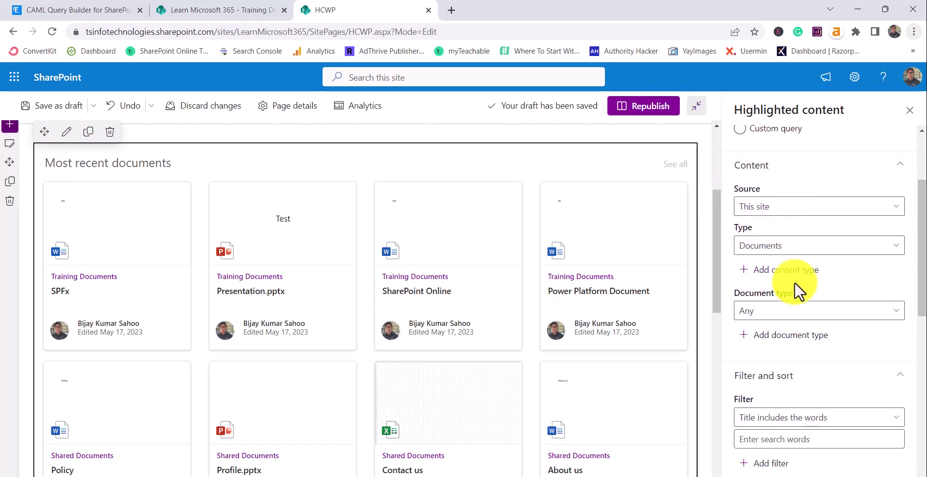
pyautogui.click(775, 207)
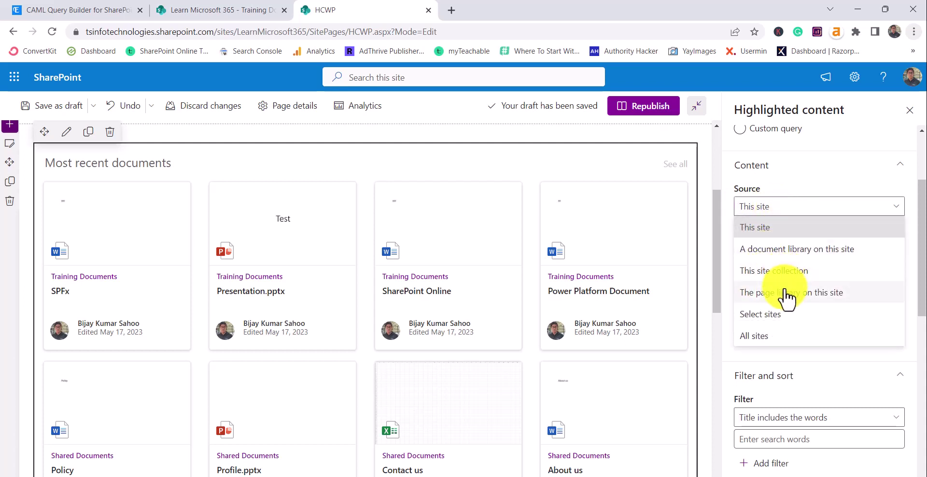
pyautogui.click(765, 338)
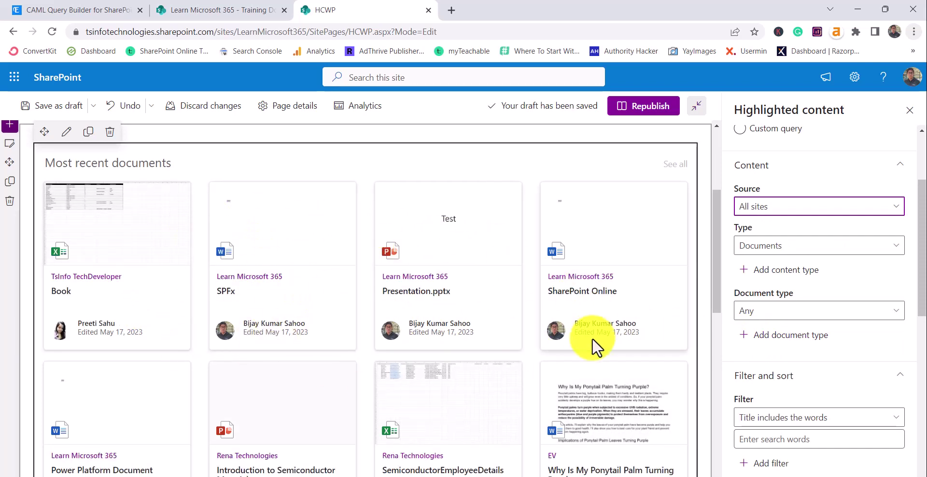
pyautogui.click(773, 209)
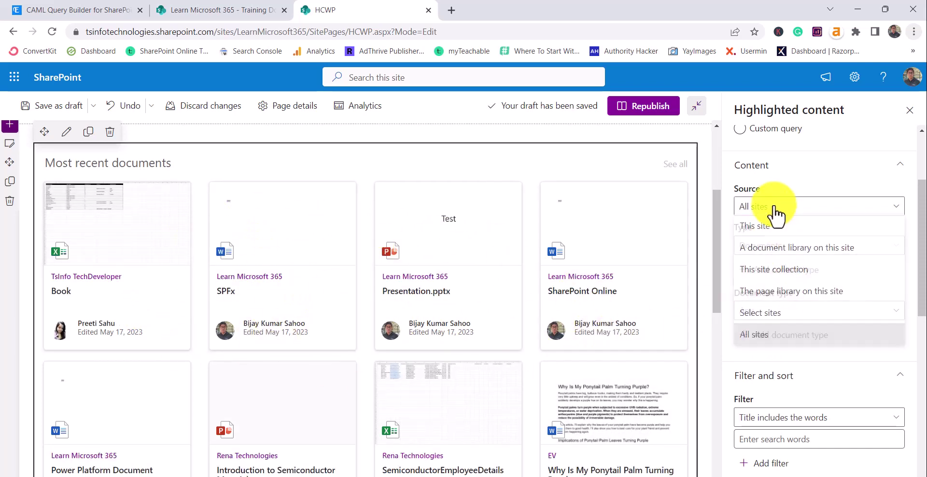
# Set the source to Select sites, tick Internal and Rena Technologies, then untick both.
pyautogui.click(770, 316)
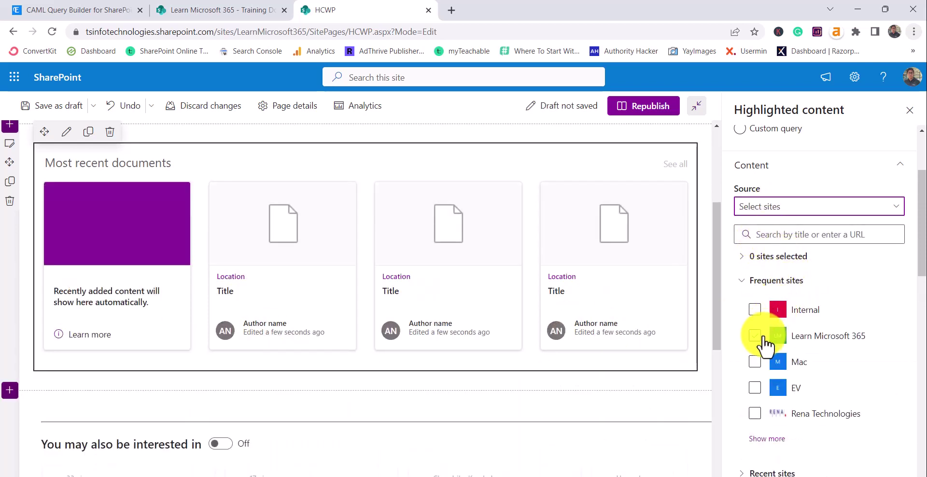
pyautogui.click(756, 311)
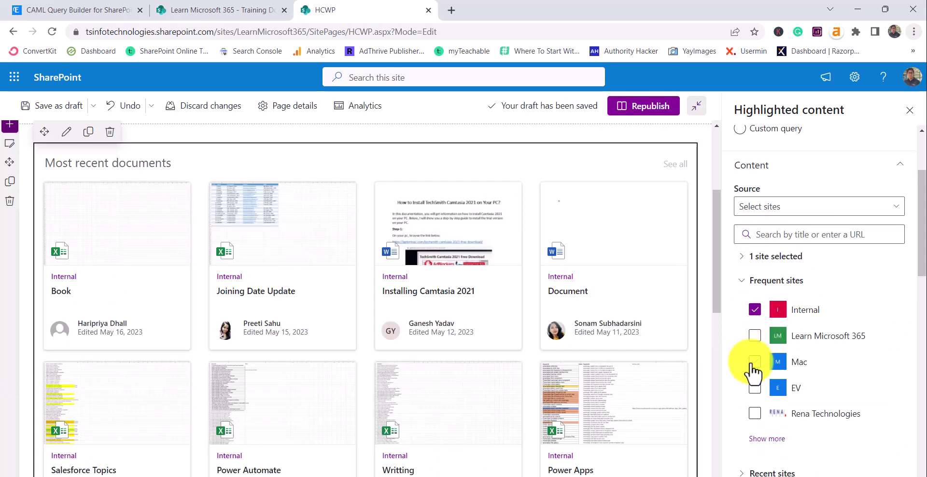
pyautogui.click(755, 414)
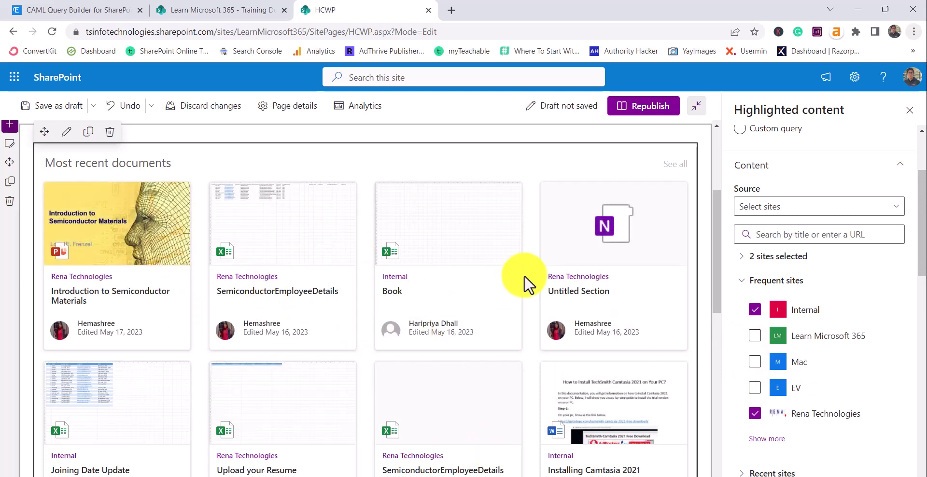
pyautogui.click(754, 309)
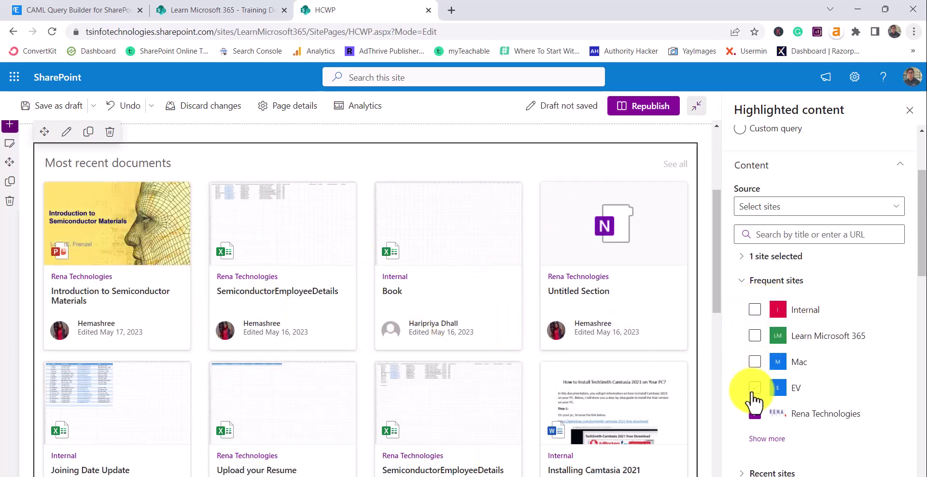
pyautogui.click(755, 414)
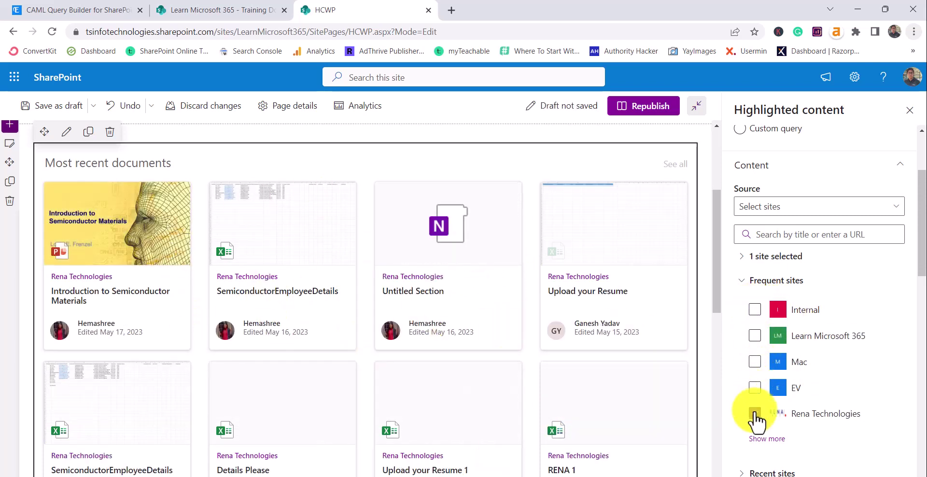
pyautogui.click(759, 213)
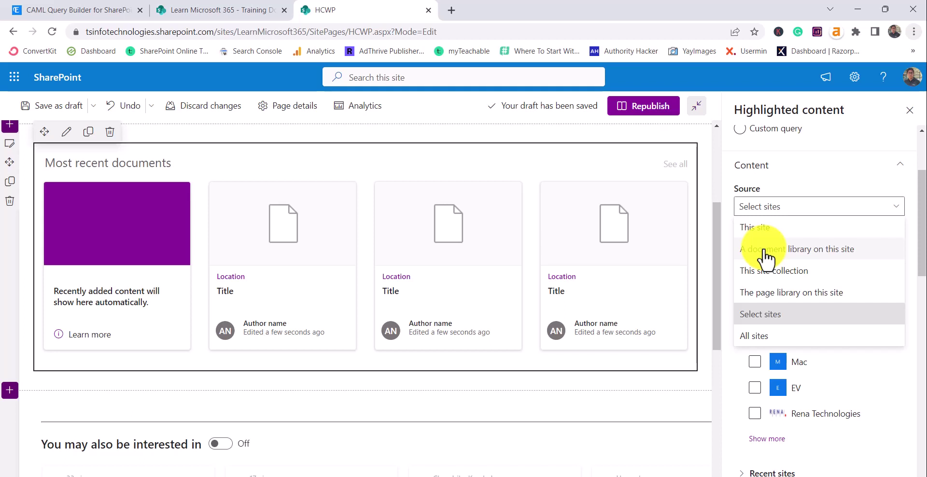
# Set the source to A document library on this site, using the Training Documents library.
pyautogui.click(792, 255)
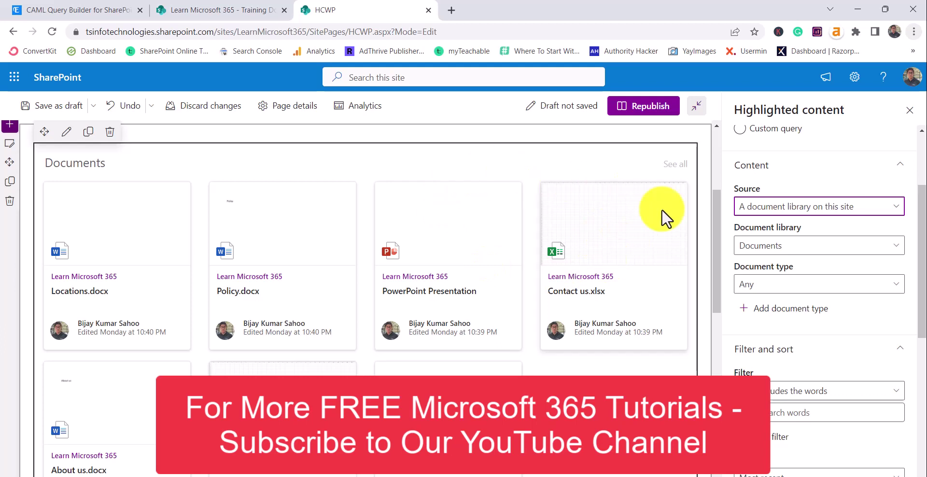
pyautogui.click(764, 245)
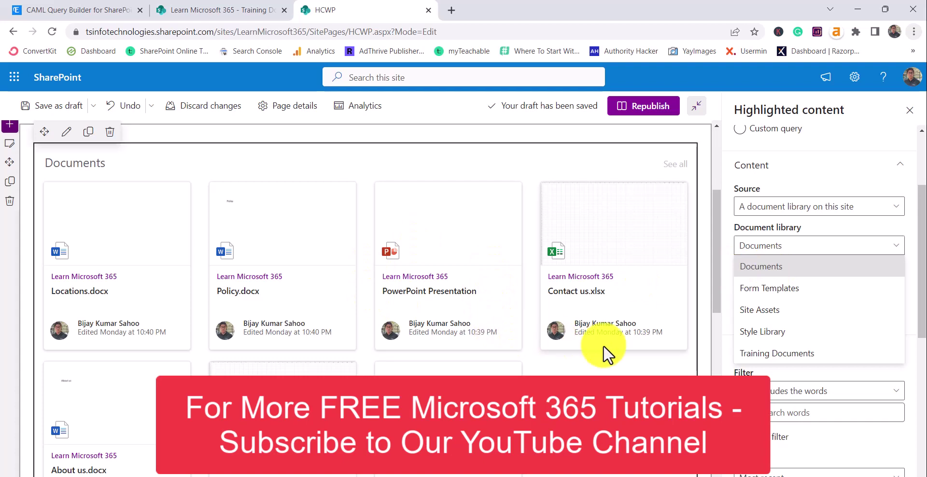
pyautogui.click(771, 355)
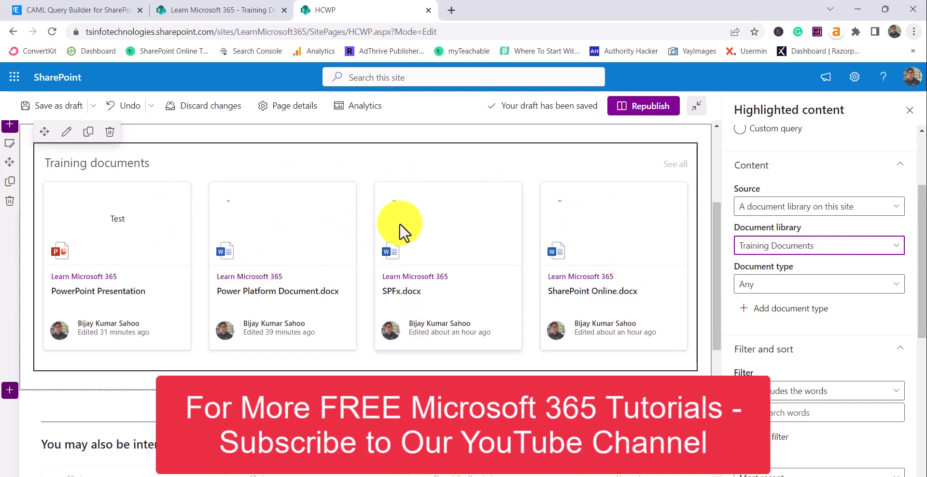
# Limit the web part's document type to Word.
pyautogui.click(791, 289)
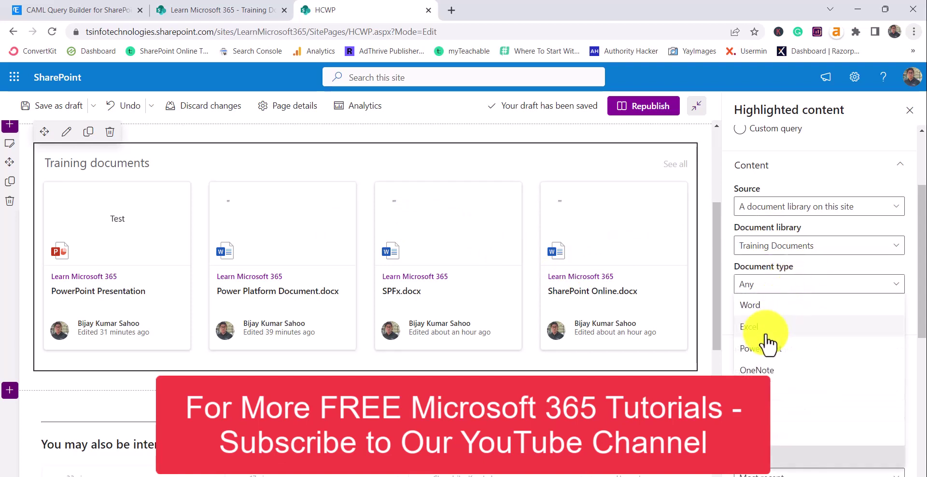
pyautogui.click(757, 310)
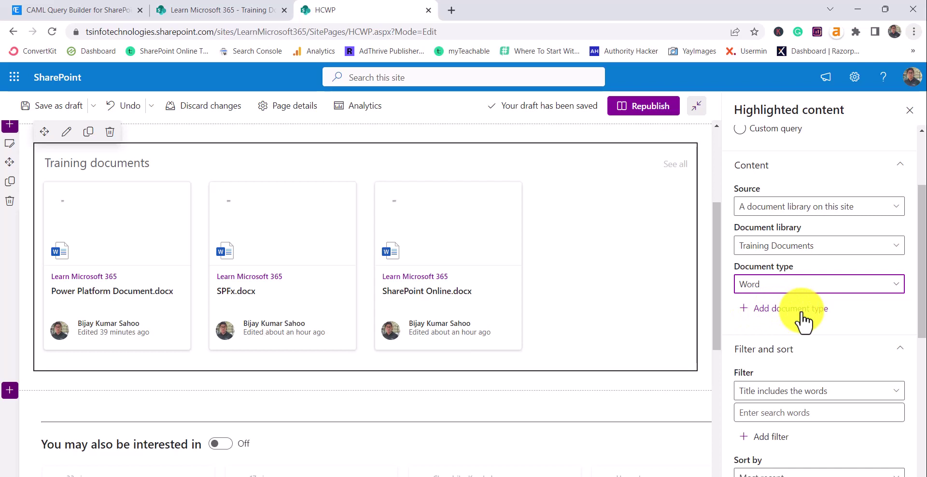
pyautogui.scroll(-3, 790, 323)
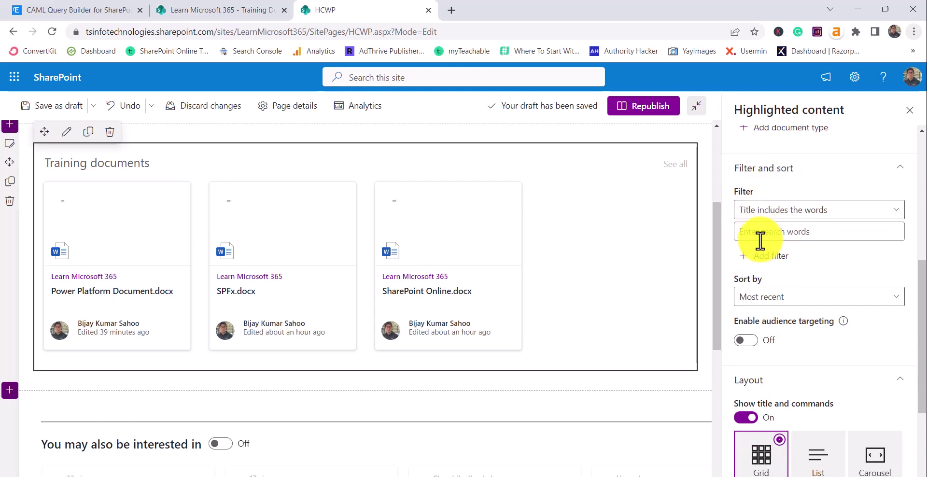
# Try filtering the documents by Created by, limited to the current user.
pyautogui.click(766, 212)
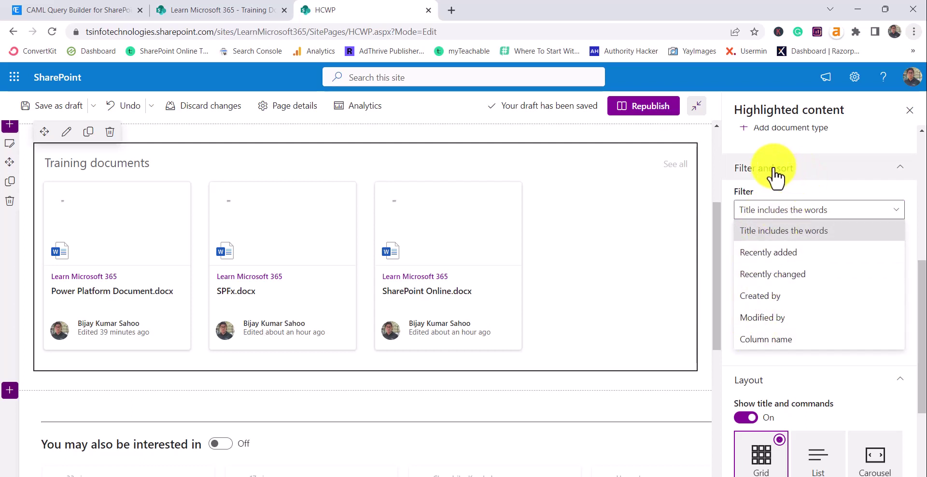
pyautogui.click(760, 212)
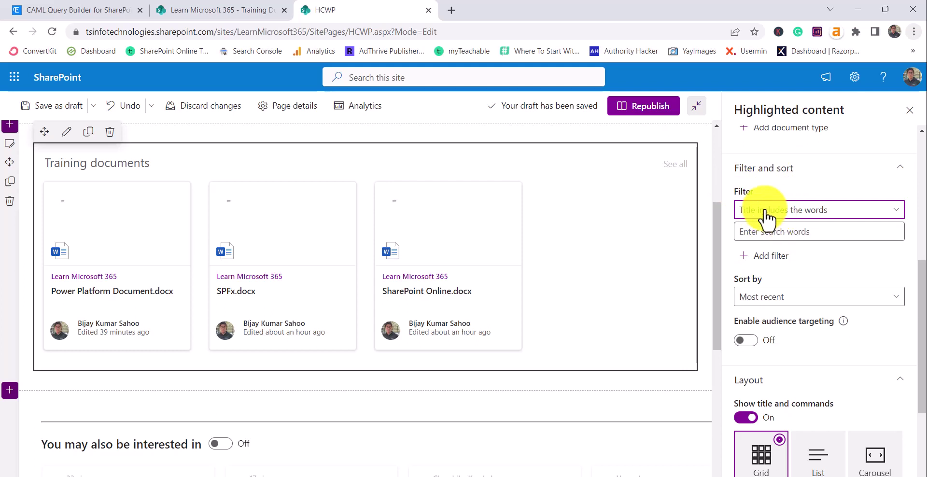
pyautogui.click(766, 215)
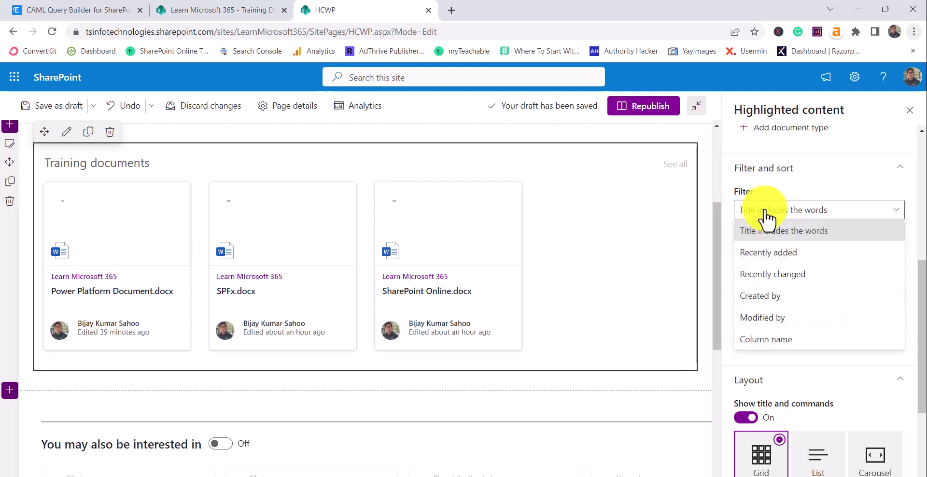
pyautogui.click(758, 296)
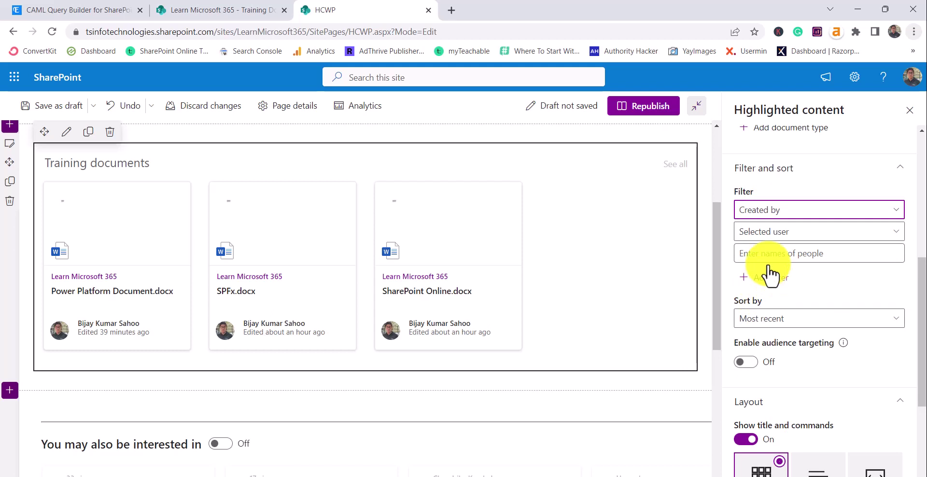
pyautogui.click(763, 235)
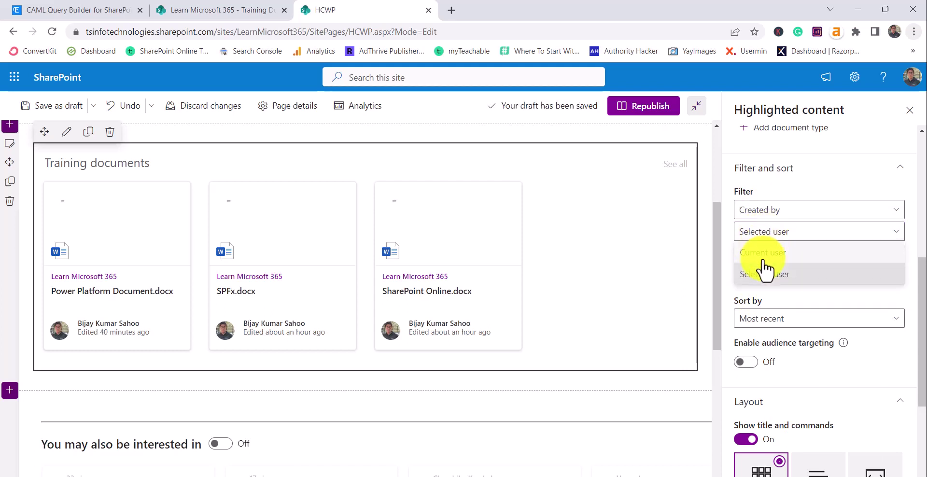
pyautogui.click(764, 255)
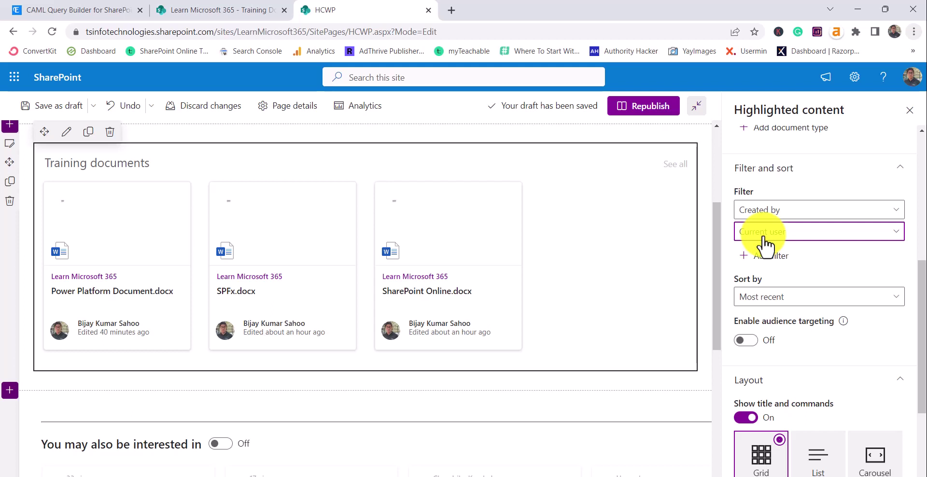
# Switch the user choice to specific people, then change the filter to Recently added.
pyautogui.click(765, 237)
pyautogui.click(765, 275)
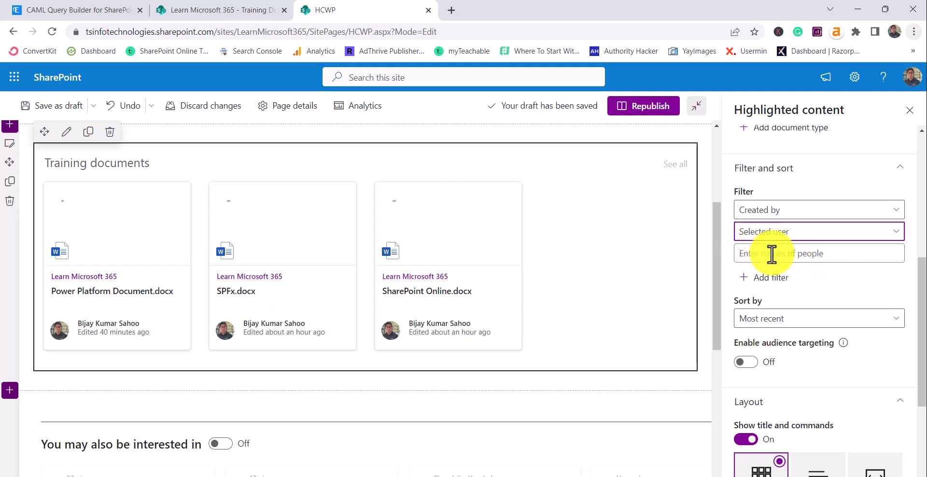
pyautogui.click(759, 216)
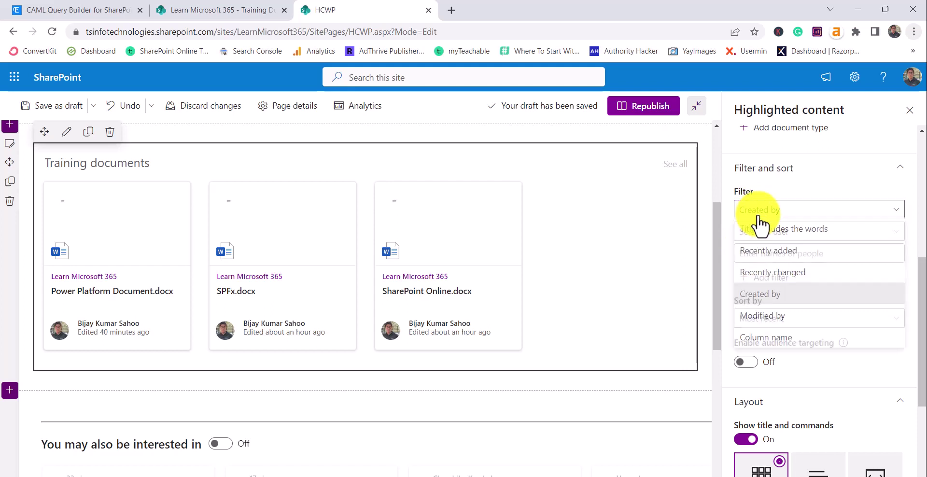
pyautogui.click(765, 252)
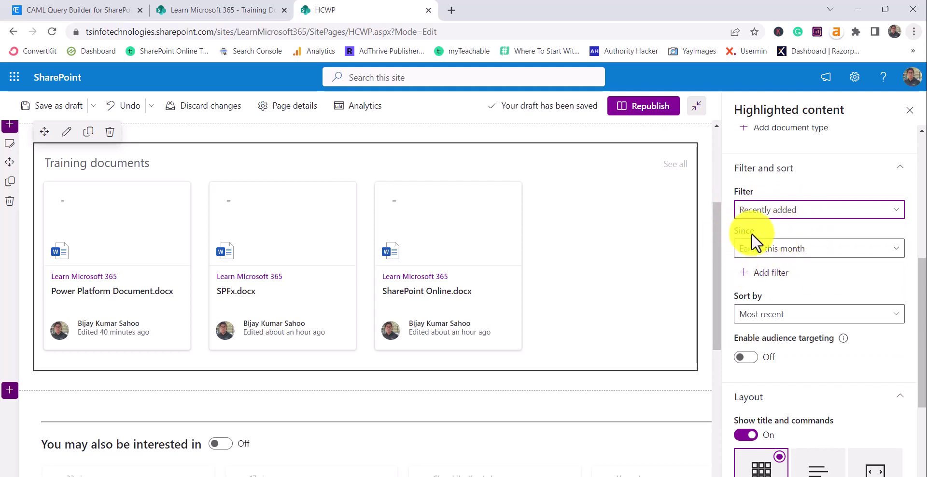
# Set the Training documents web part's Since range to Today.
pyautogui.click(759, 249)
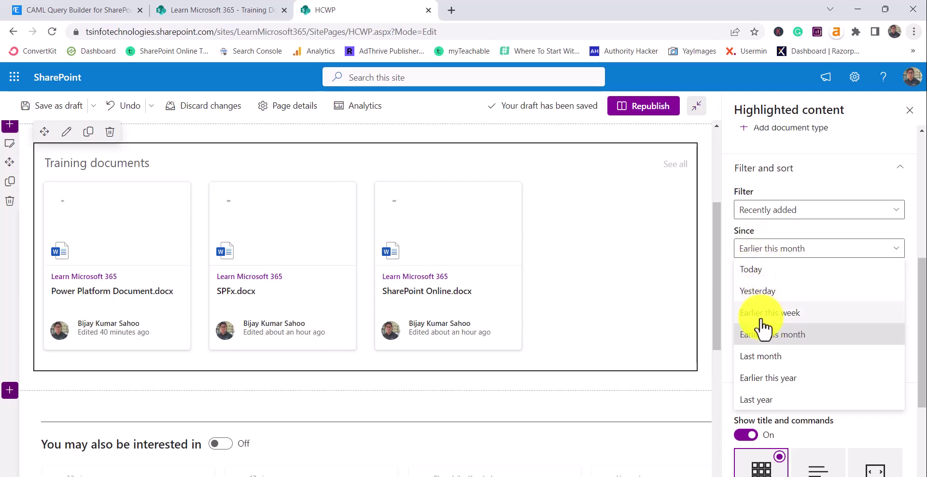
pyautogui.click(755, 270)
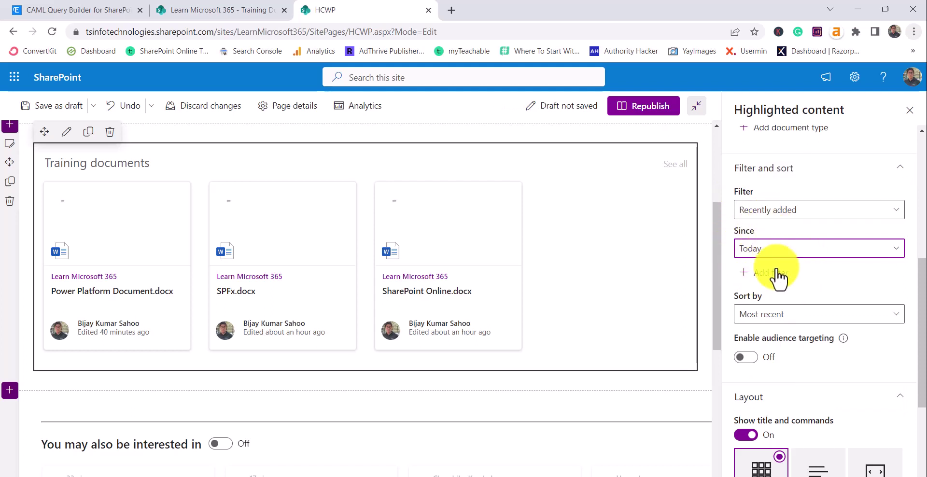
pyautogui.click(770, 247)
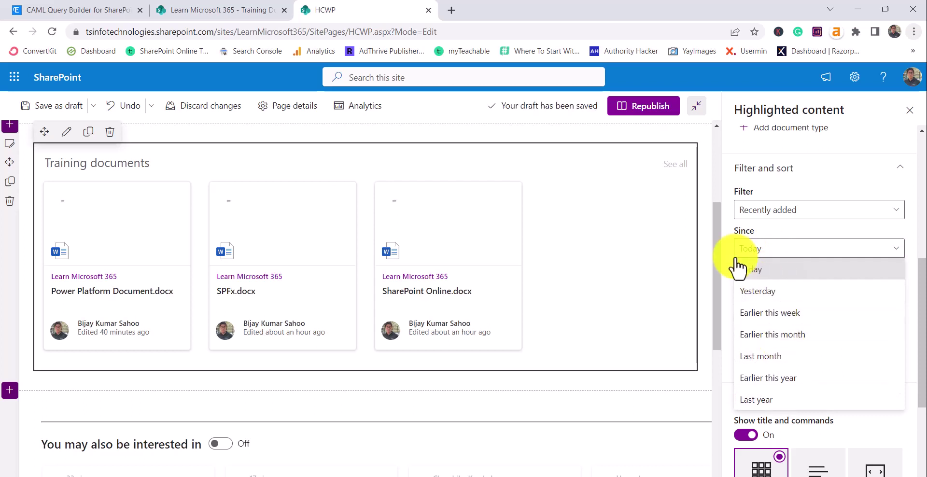
pyautogui.click(726, 243)
# Sort the Training documents by Title.
pyautogui.scroll(-1, 783, 326)
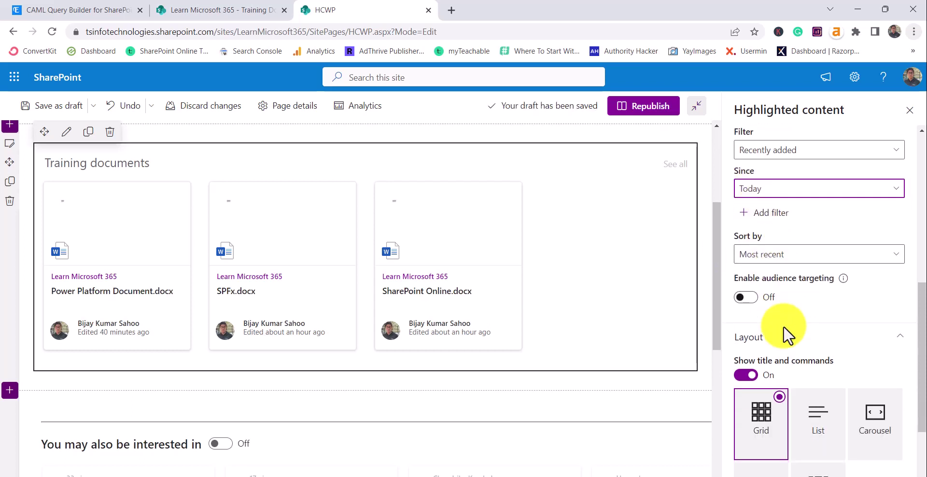
pyautogui.click(767, 252)
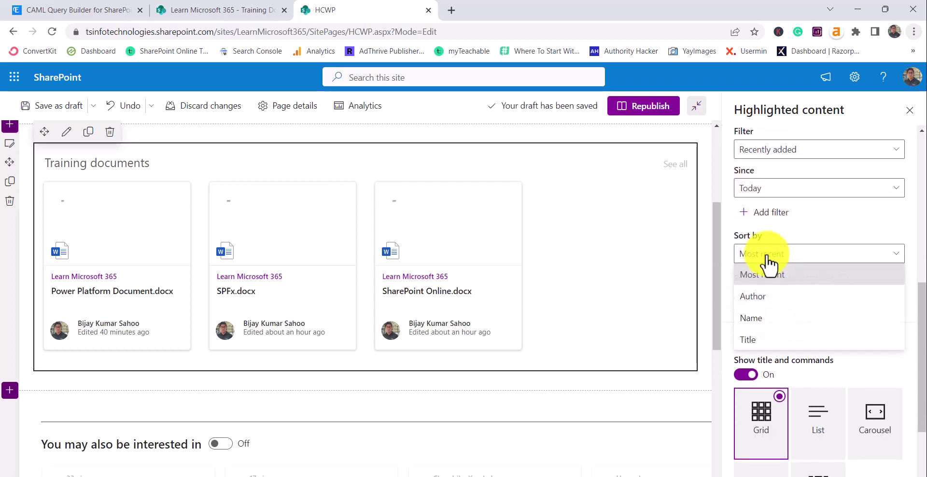
pyautogui.click(761, 341)
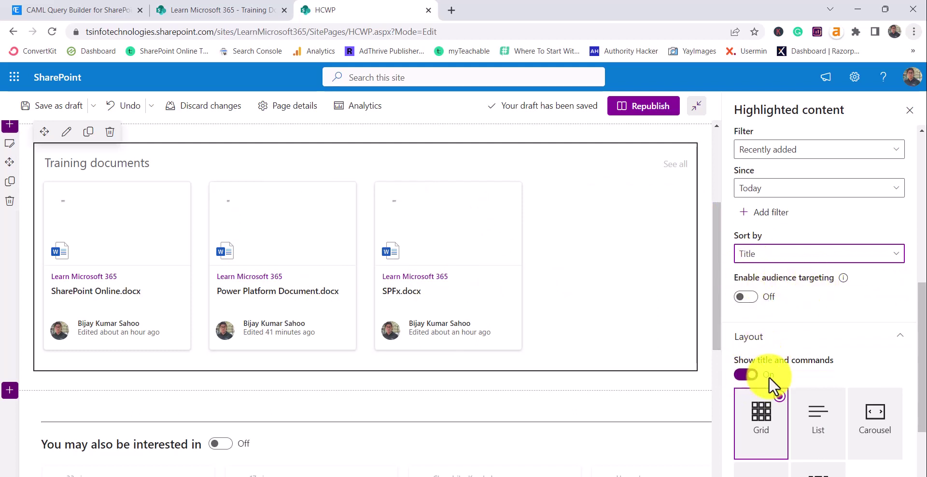
# Try the List, Carousel, Compact and Filmstrip layouts, finishing on Compact.
pyautogui.scroll(-3, 769, 377)
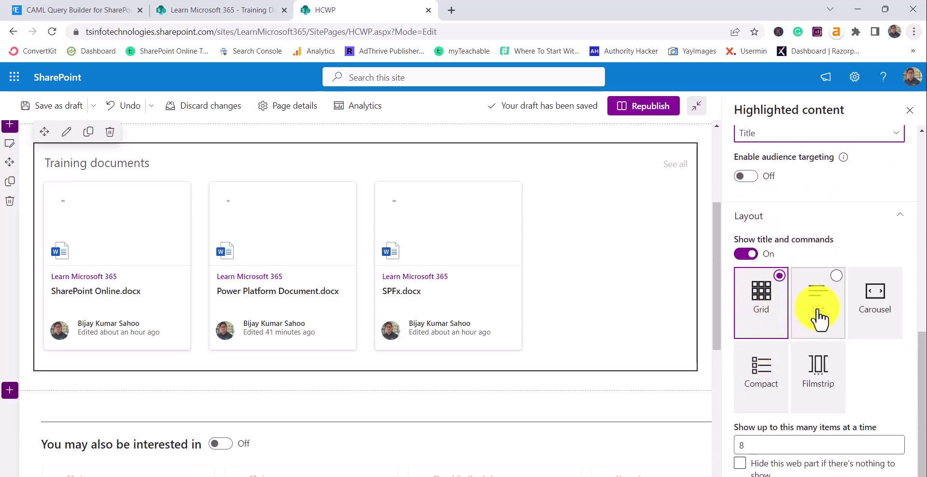
pyautogui.click(818, 319)
pyautogui.click(871, 321)
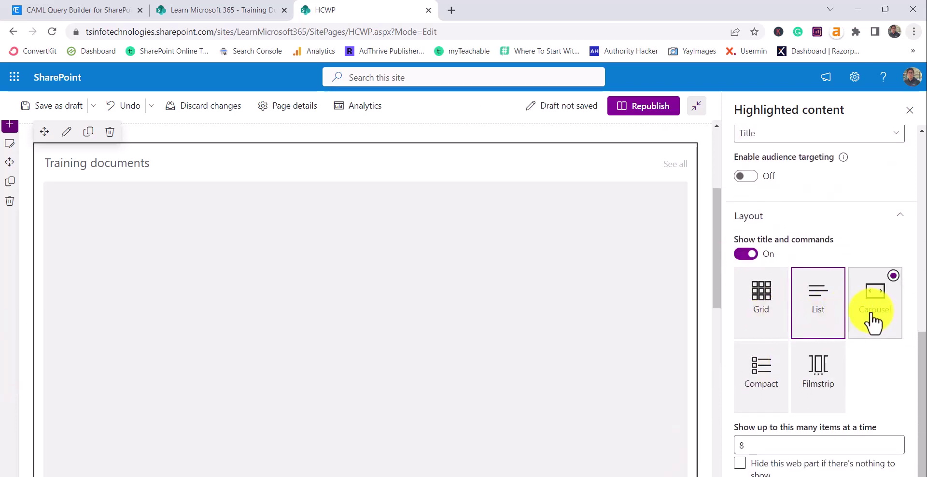
pyautogui.click(743, 386)
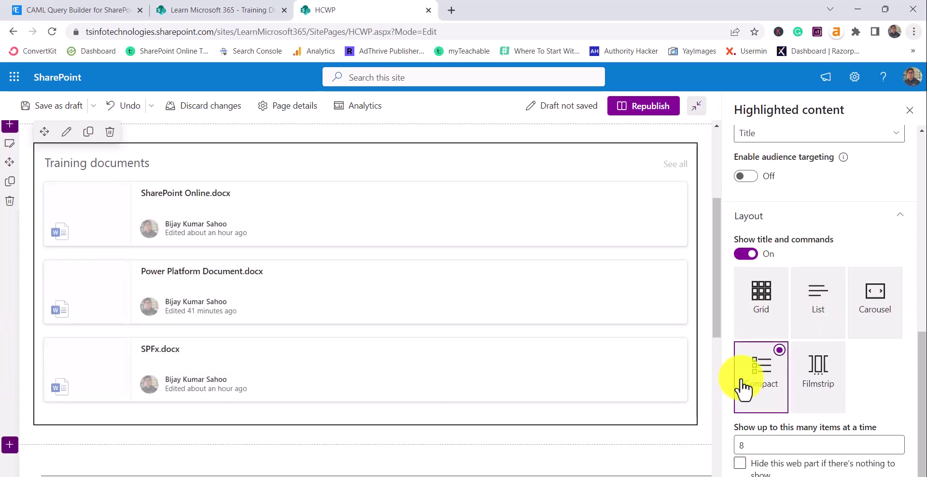
pyautogui.click(824, 382)
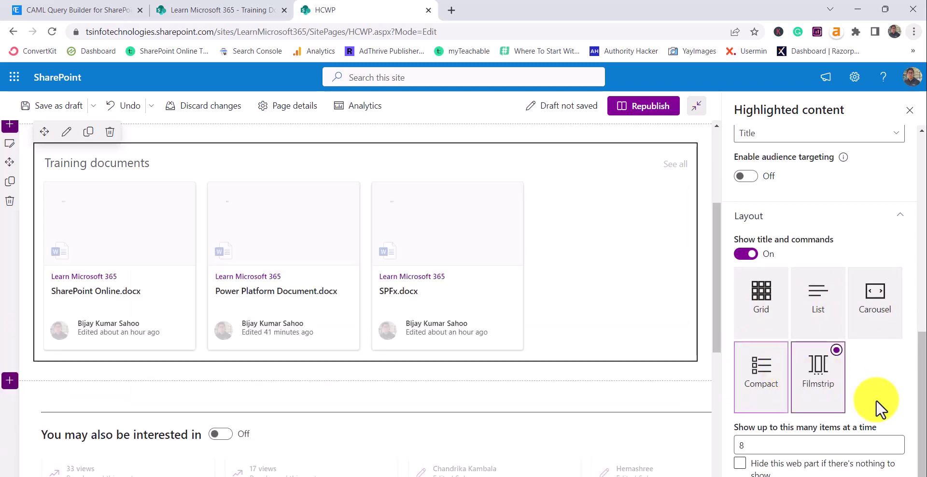
pyautogui.click(746, 377)
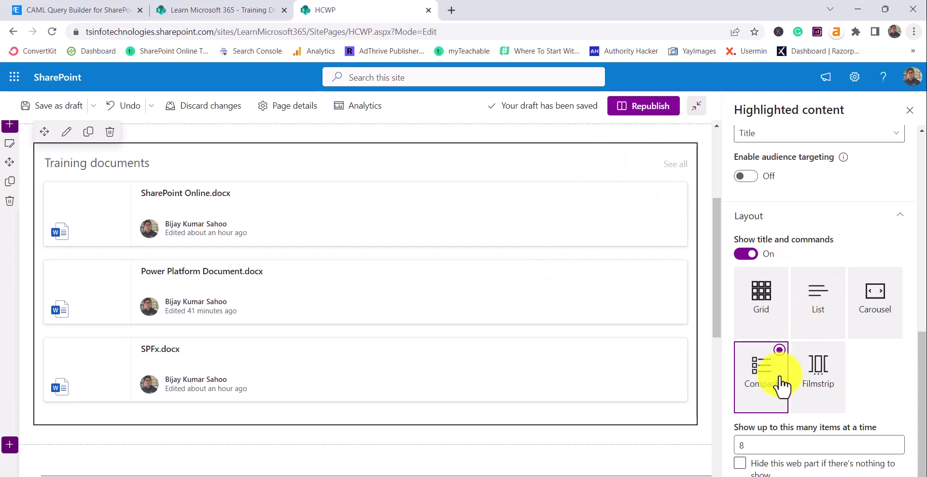
# Turn on Enable audience targeting for the web part and republish HCWP.
pyautogui.scroll(4, 773, 316)
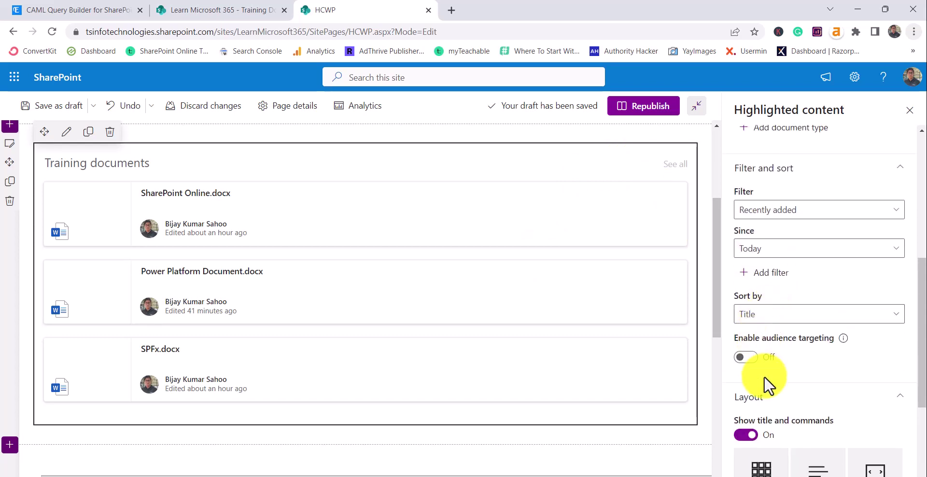
pyautogui.scroll(4, 765, 376)
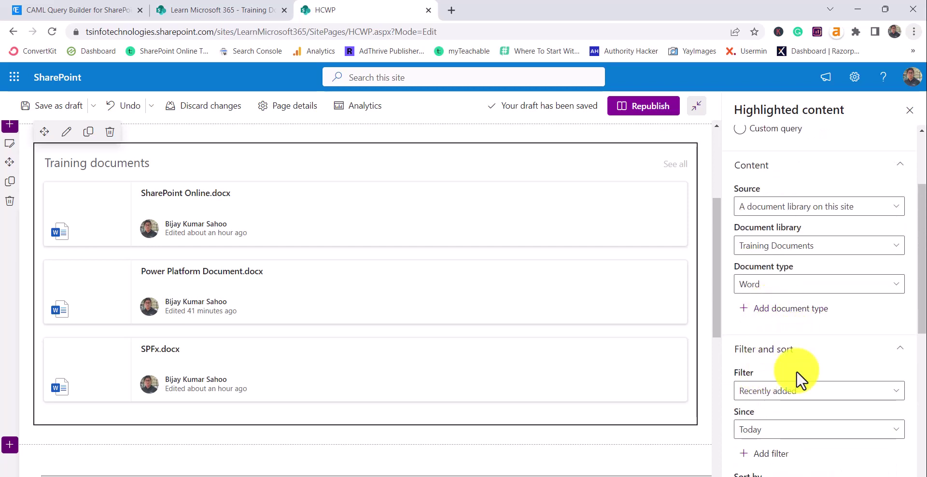
pyautogui.scroll(3, 796, 371)
pyautogui.scroll(-8, 795, 371)
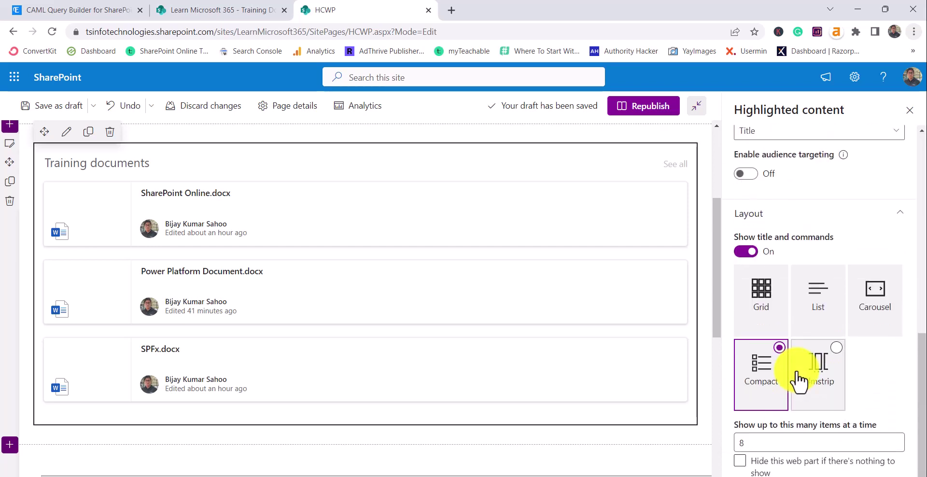
pyautogui.scroll(1, 775, 256)
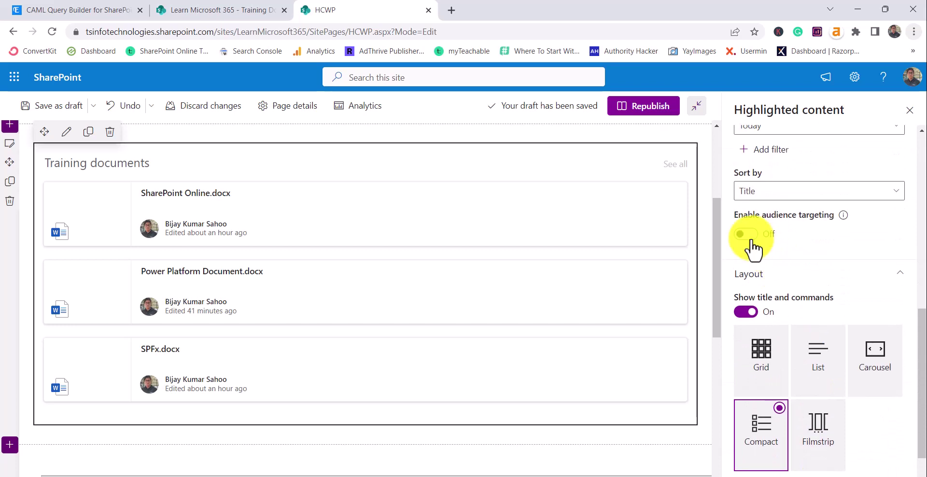
pyautogui.click(736, 236)
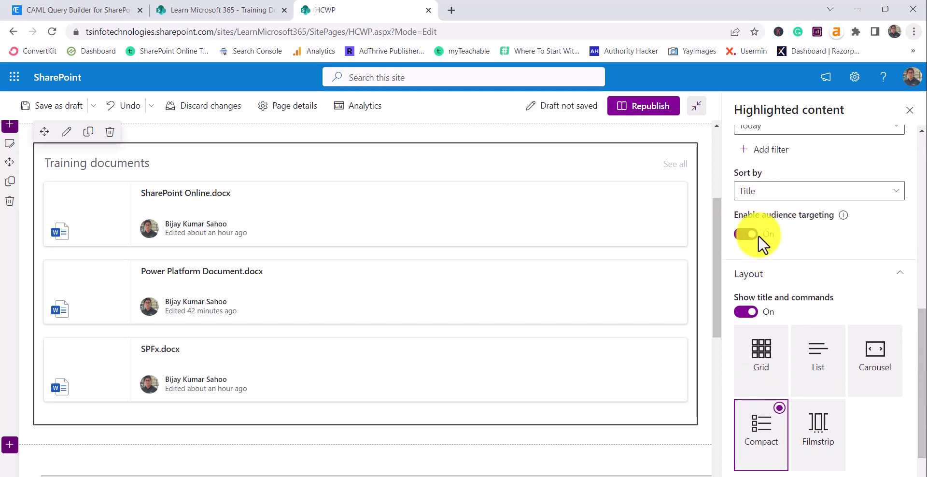
pyautogui.click(658, 109)
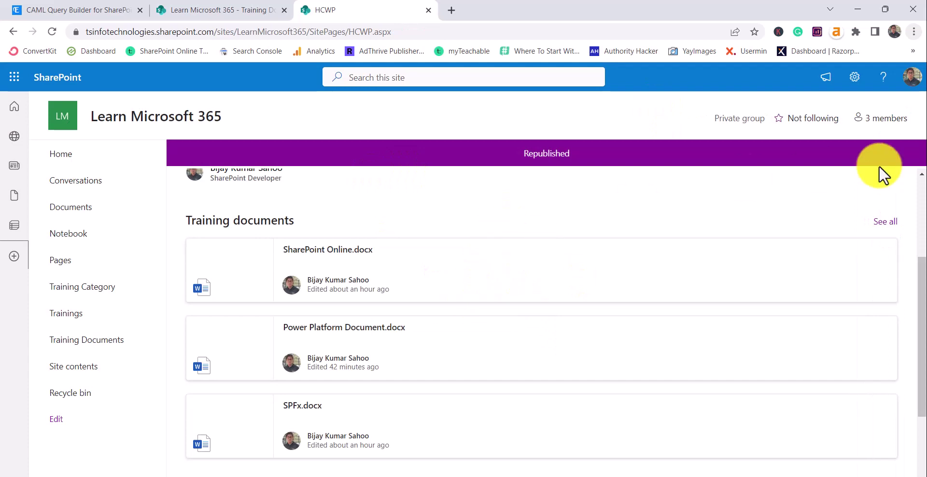
# Re-edit HCWP, select the Highlighted content web part, and republish again.
pyautogui.click(872, 155)
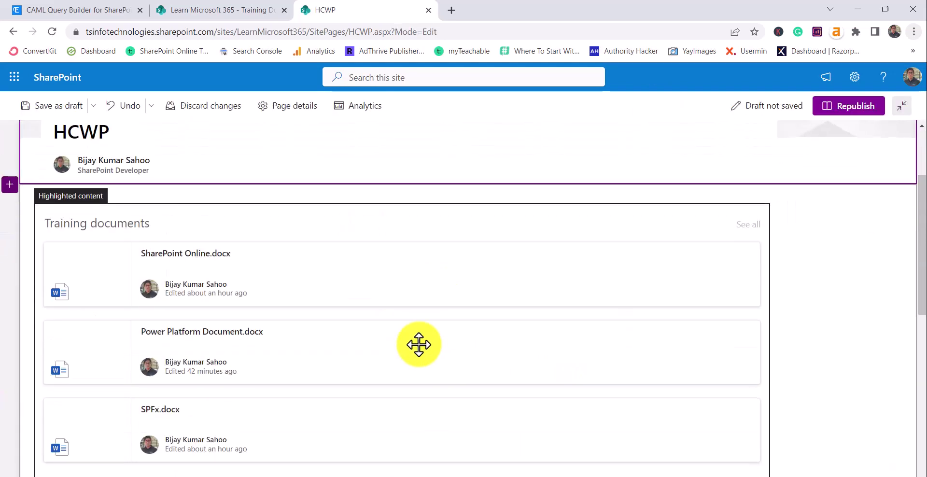
pyautogui.click(332, 274)
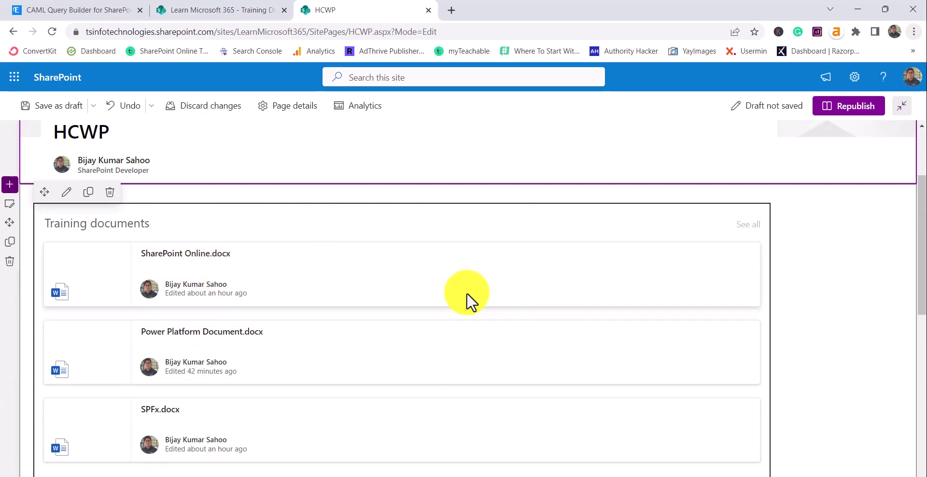
pyautogui.click(859, 108)
# Copy the HCWP page address and bring the Firefox window forward.
pyautogui.click(396, 28)
pyautogui.hotkey('ctrl', 'c')
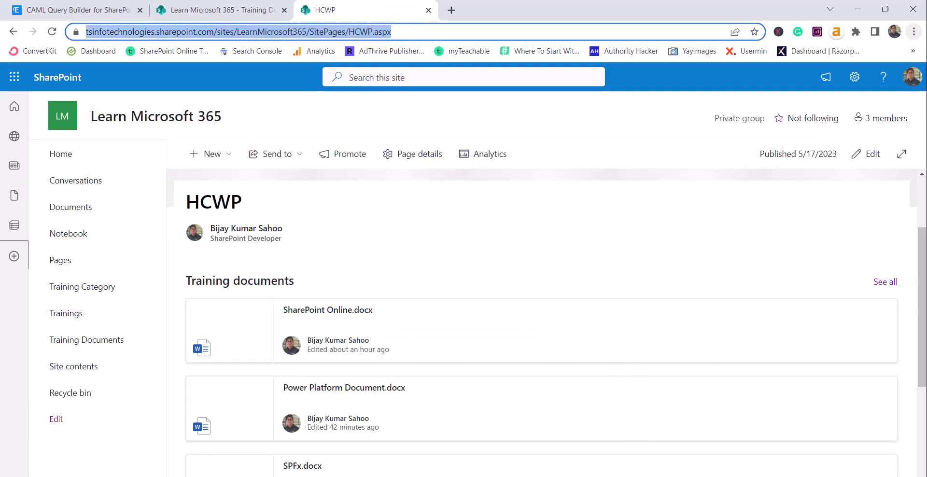
pyautogui.moveTo(504, 476)
pyautogui.click(541, 469)
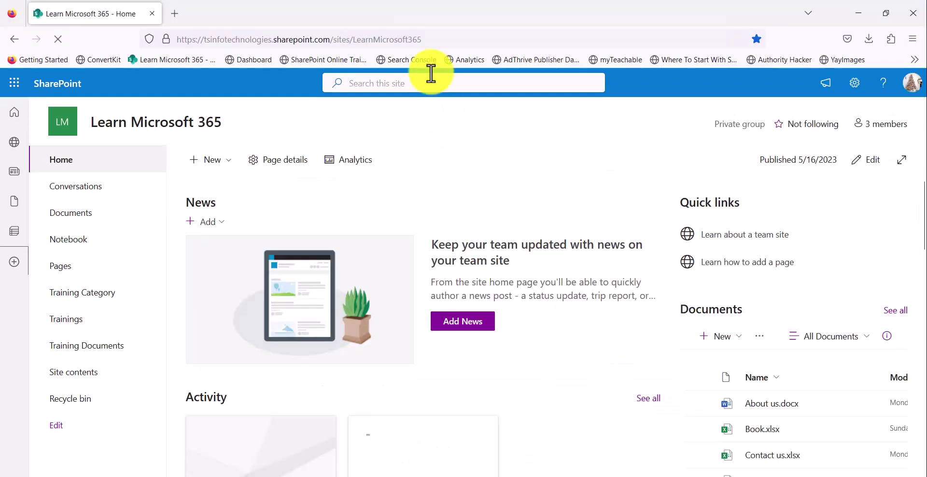
# Load the copied HCWP page URL in Firefox.
pyautogui.click(428, 35)
pyautogui.hotkey('ctrl', 'v')
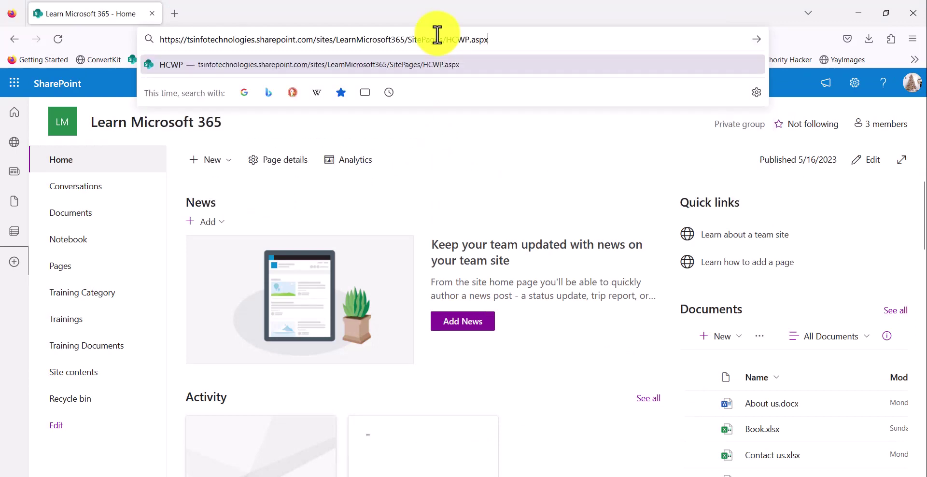
pyautogui.press('Return')
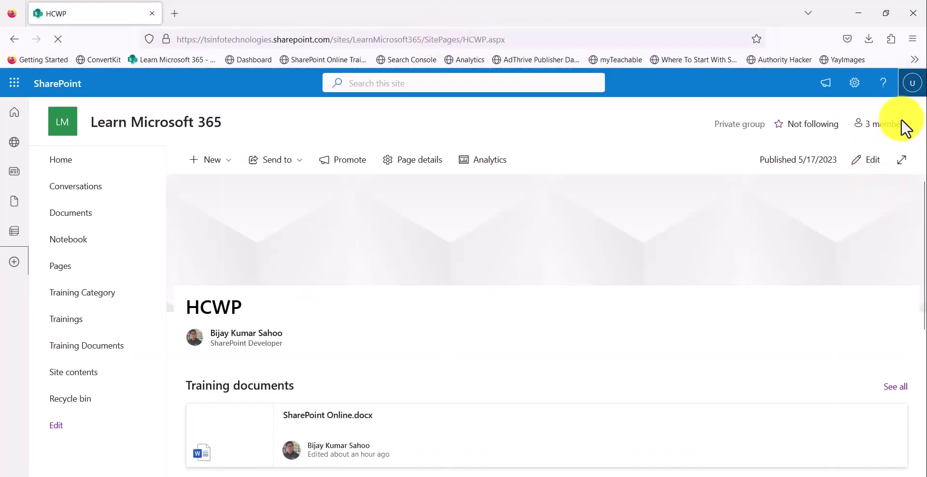
# Check which account is signed in to Firefox, then return to Chrome.
pyautogui.click(912, 83)
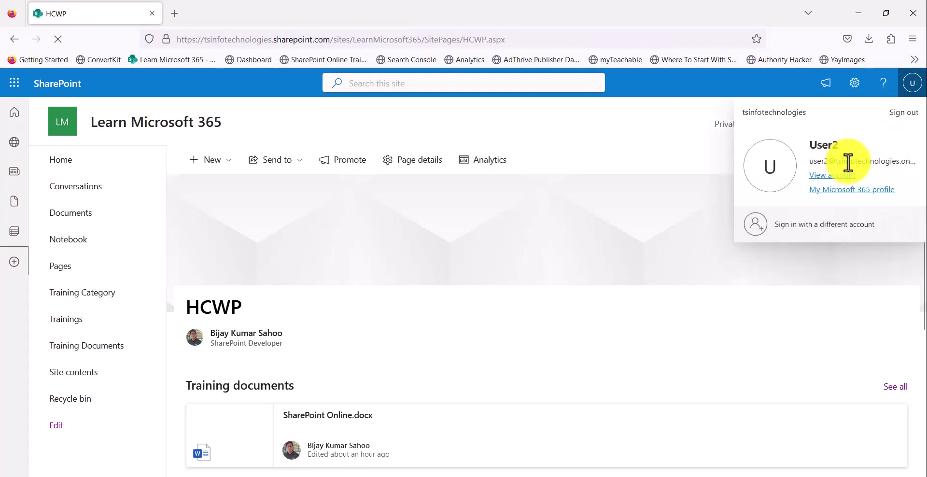
pyautogui.click(641, 170)
pyautogui.scroll(-5, 641, 271)
pyautogui.scroll(1, 531, 309)
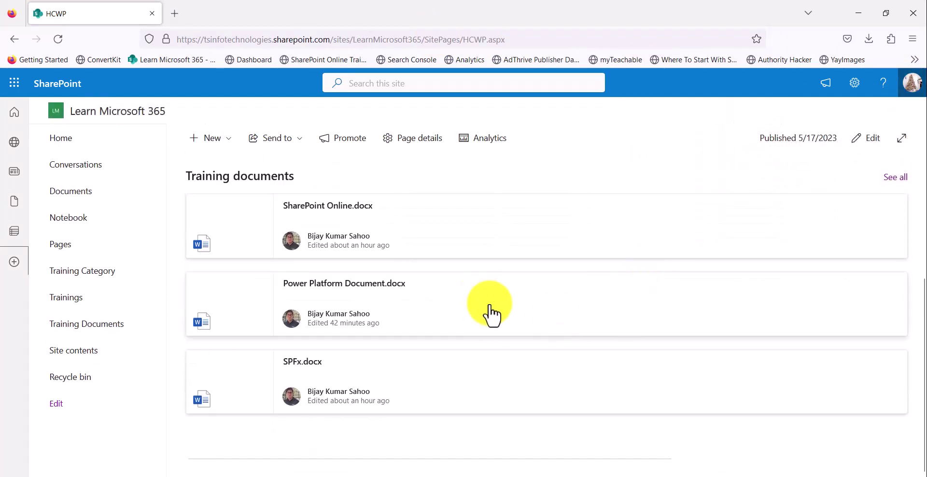
pyautogui.scroll(4, 495, 415)
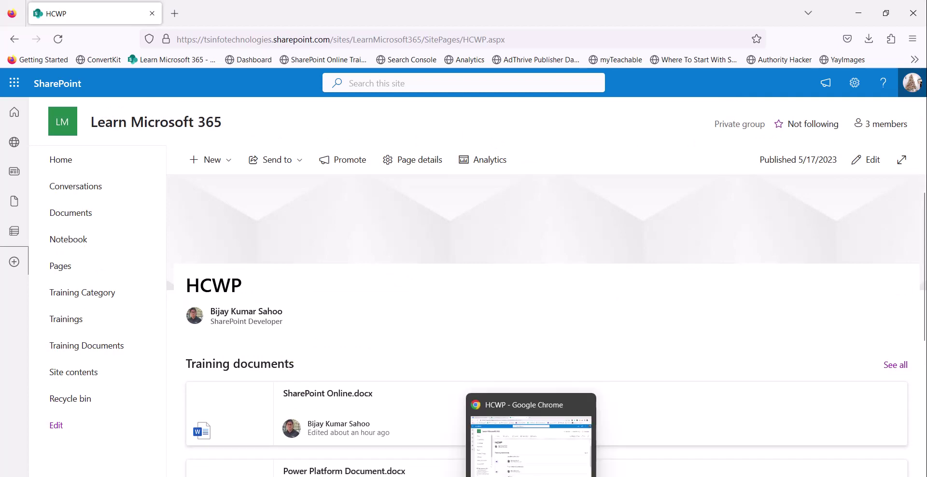
pyautogui.click(558, 442)
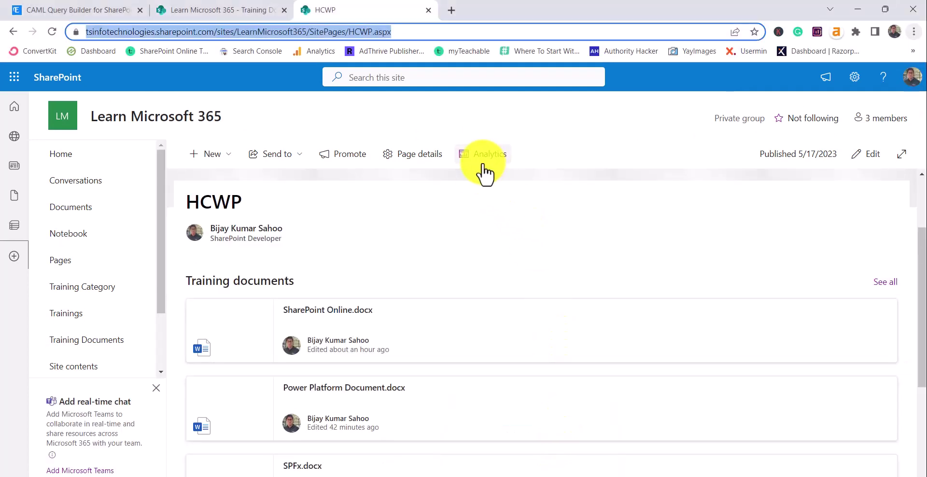
# Edit HCWP and open the Highlighted content web part's settings pane.
pyautogui.click(245, 14)
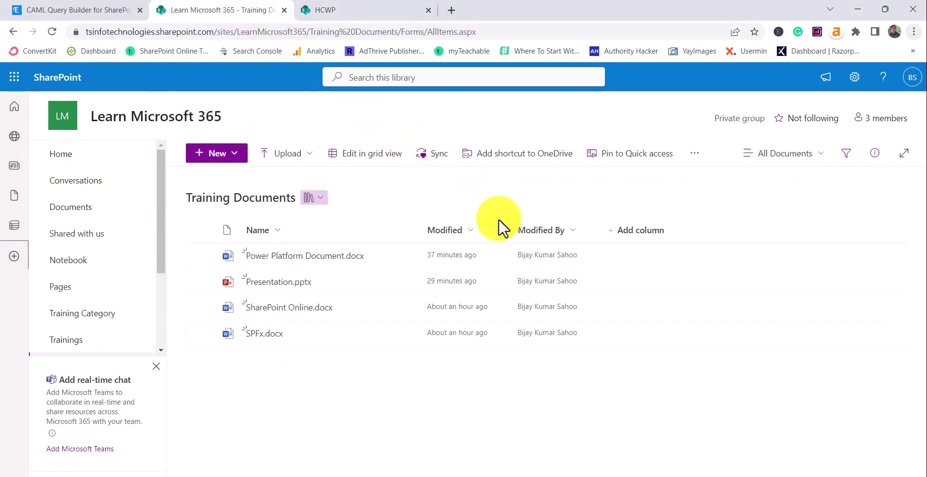
pyautogui.click(365, 11)
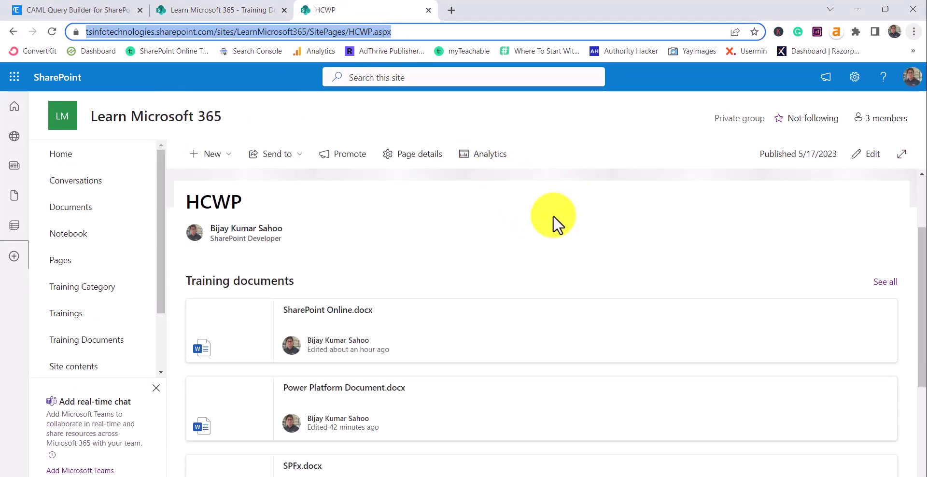
pyautogui.click(869, 156)
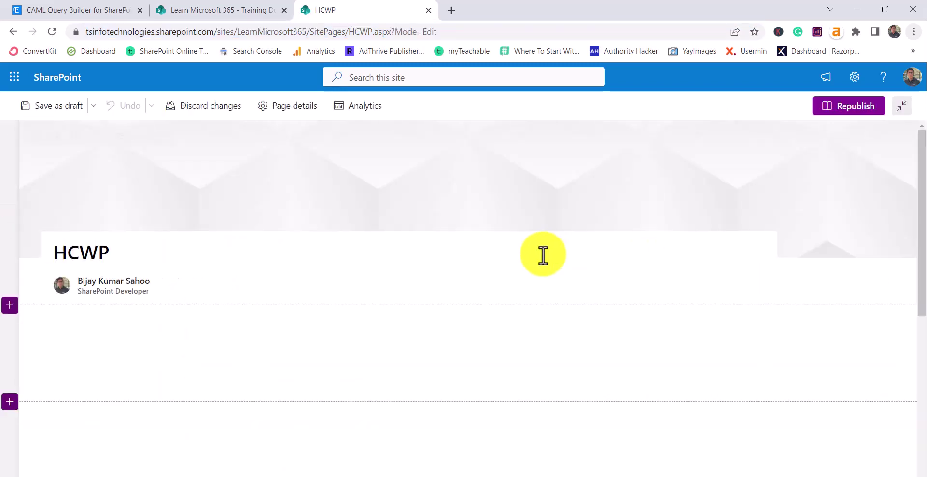
pyautogui.click(561, 327)
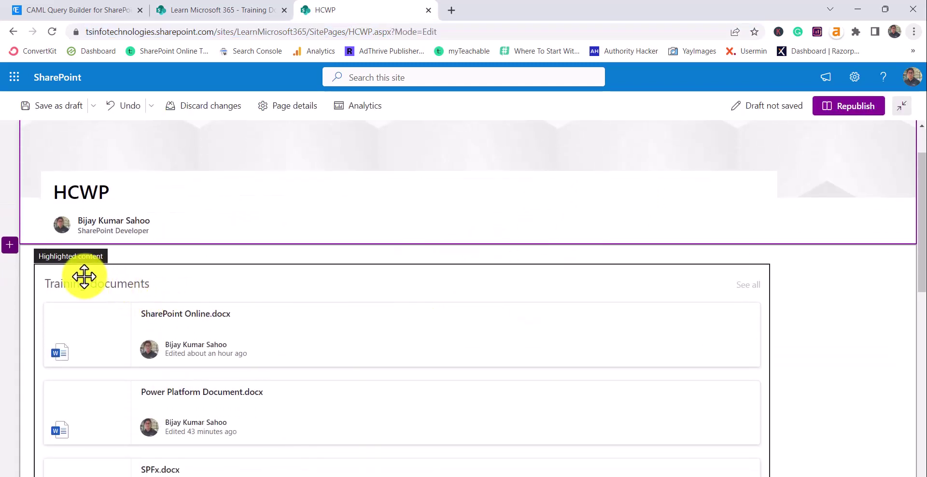
pyautogui.click(67, 252)
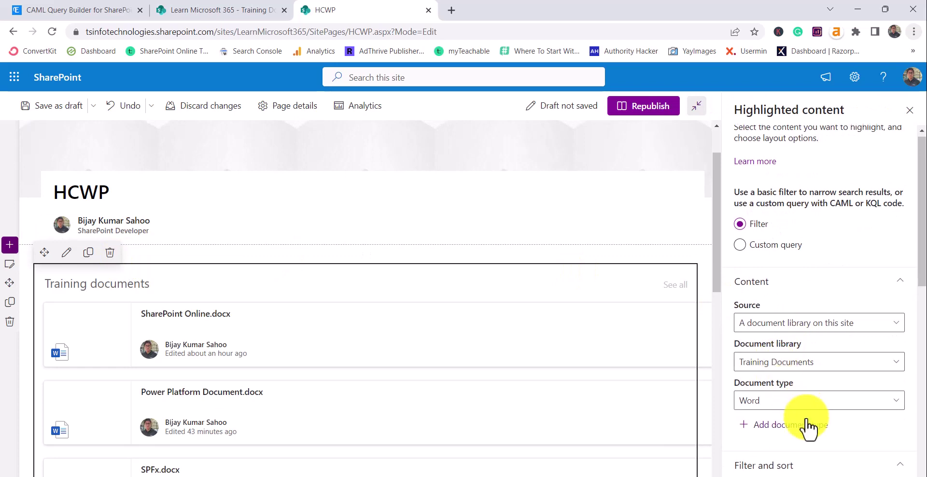
# Review the audience targeting setting, republish HCWP, and go to the Training Documents library.
pyautogui.scroll(-2, 782, 396)
pyautogui.scroll(-2, 771, 393)
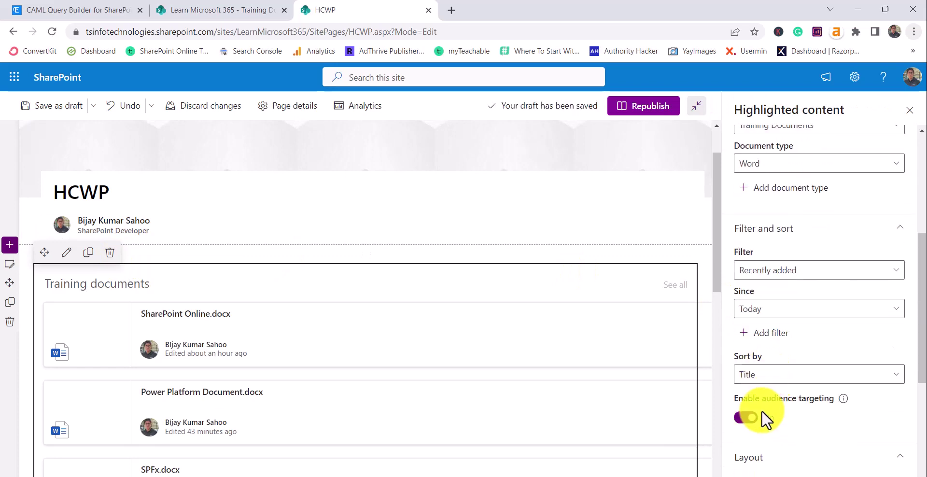
pyautogui.click(637, 106)
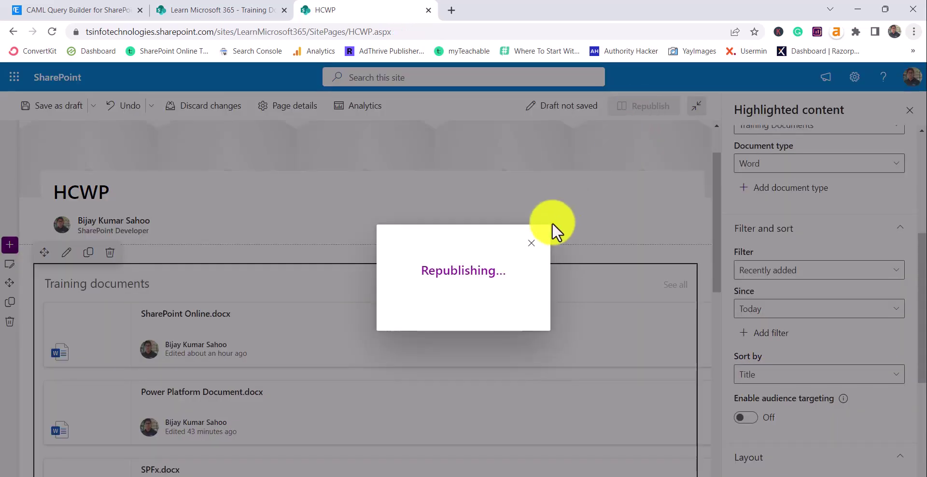
pyautogui.click(246, 14)
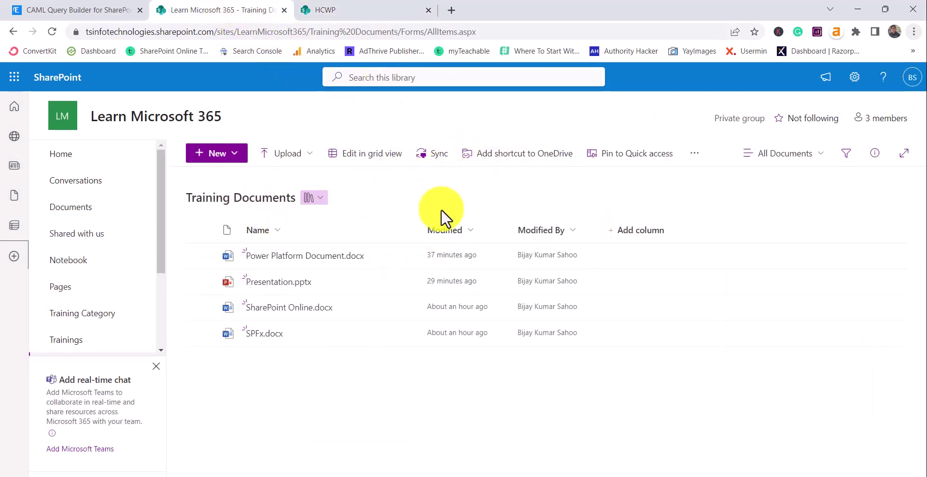
# Enable audience targeting in the Training Documents library settings, then return to the library.
pyautogui.click(854, 78)
pyautogui.click(772, 203)
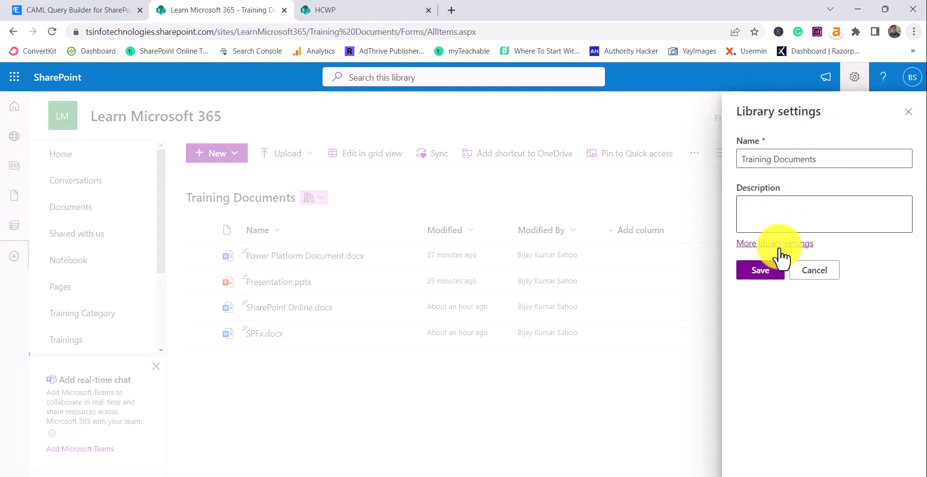
pyautogui.click(773, 246)
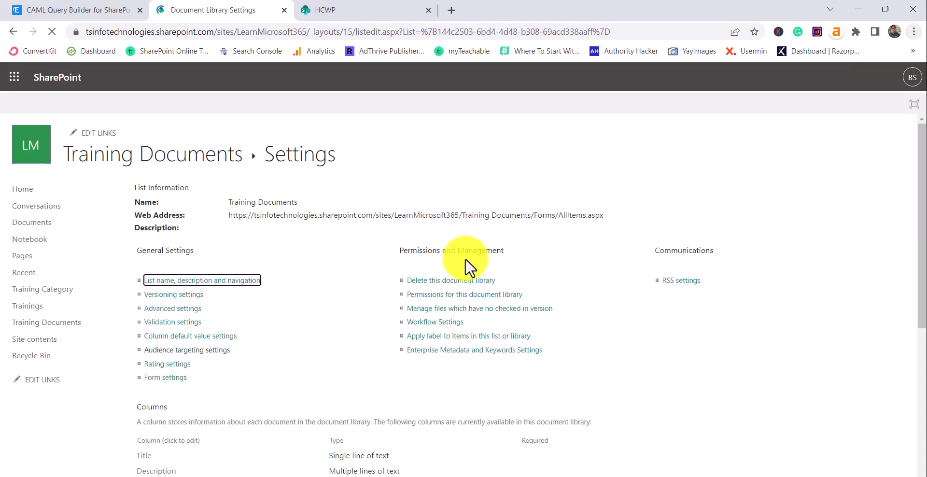
pyautogui.click(161, 364)
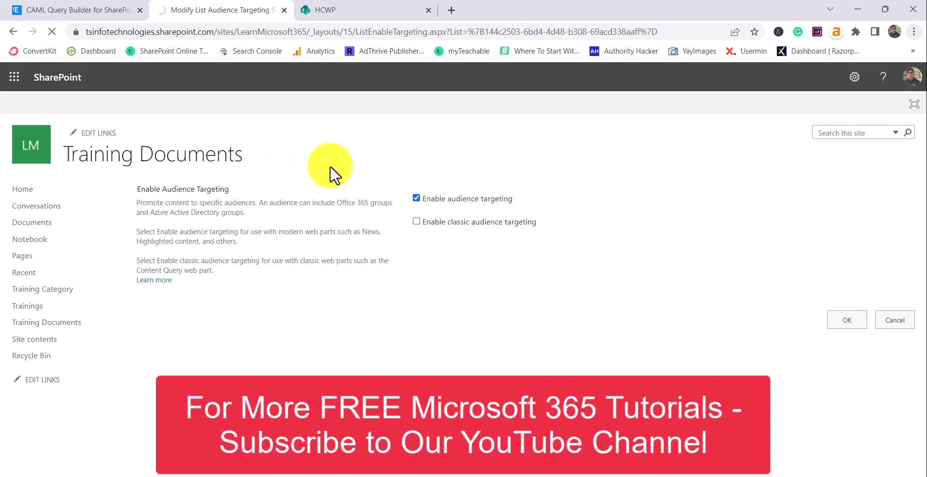
pyautogui.click(194, 162)
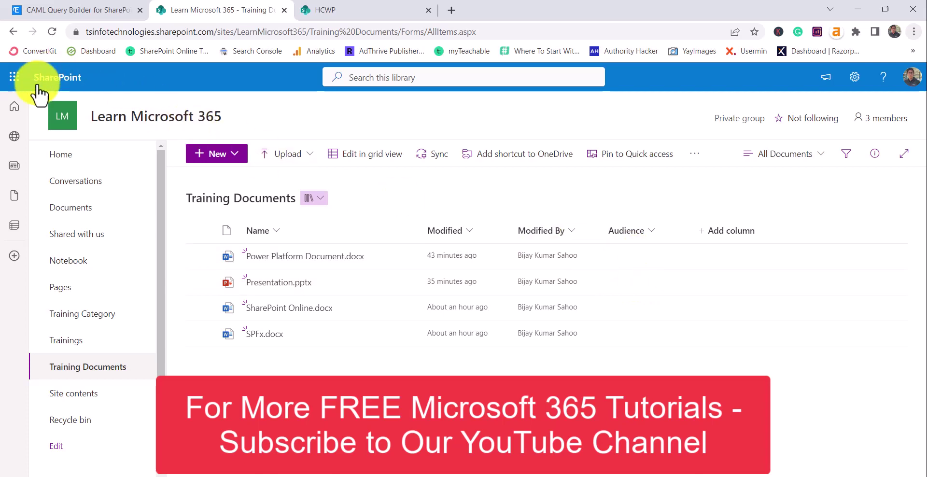
# Open Outlook on the web in a new tab from the app launcher.
pyautogui.click(14, 77)
pyautogui.click(86, 150)
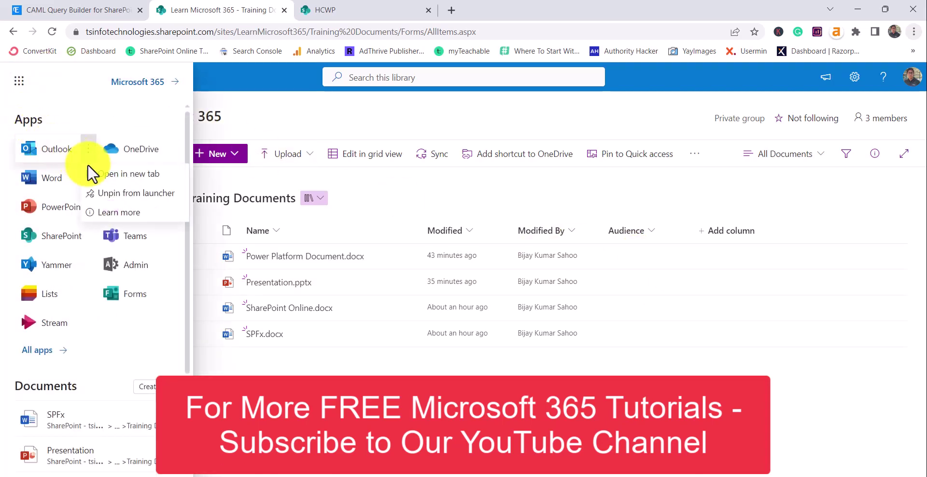
pyautogui.click(121, 172)
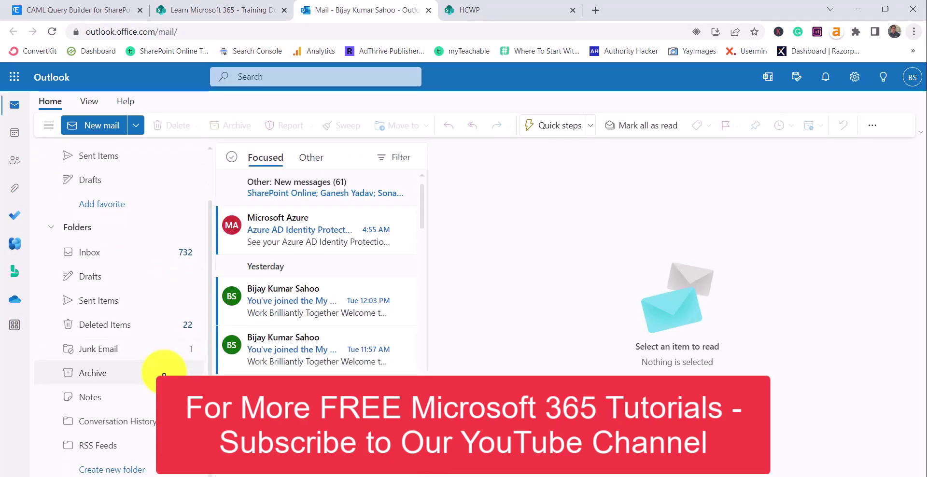
# View My New Audience Group's three members, then return to the HCWP tab.
pyautogui.scroll(-5, 162, 381)
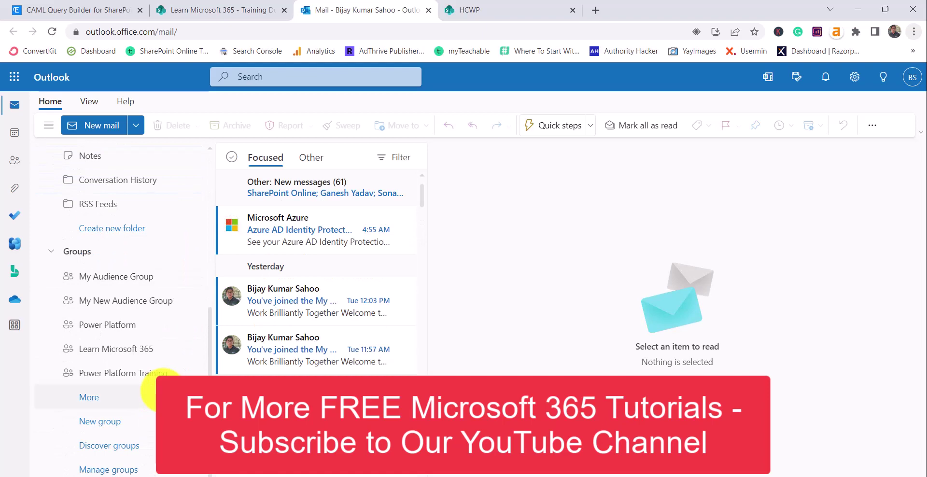
pyautogui.click(114, 278)
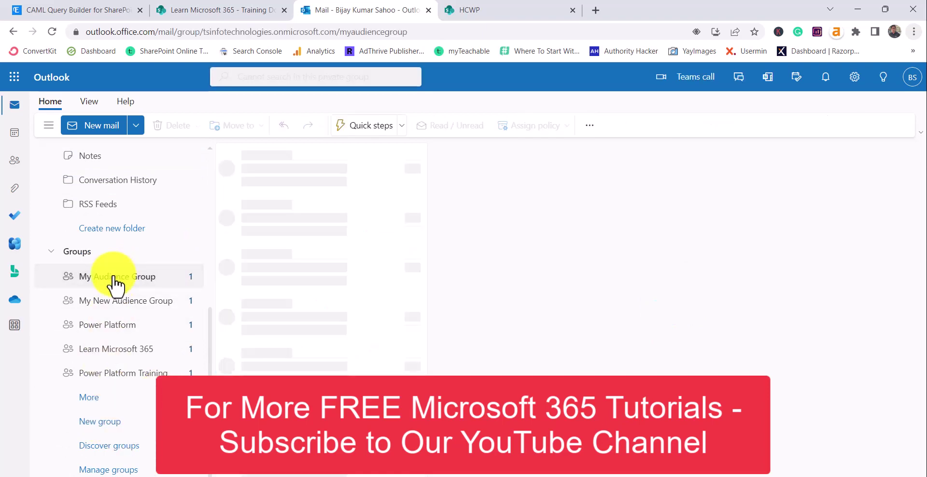
pyautogui.click(109, 319)
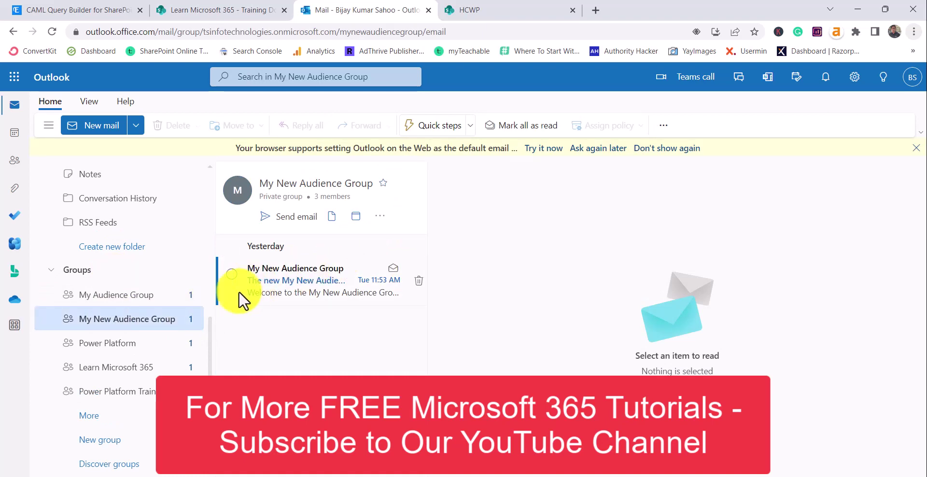
pyautogui.click(329, 197)
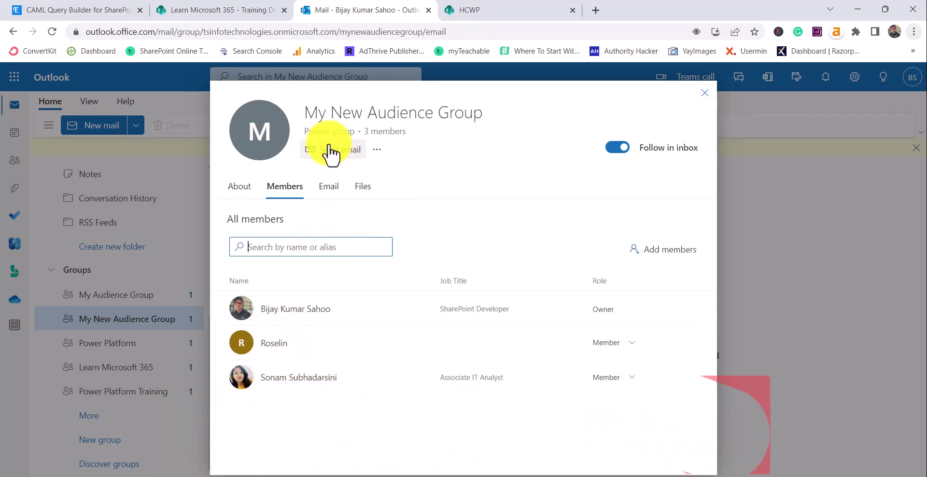
pyautogui.moveTo(303, 113); pyautogui.dragTo(481, 114)
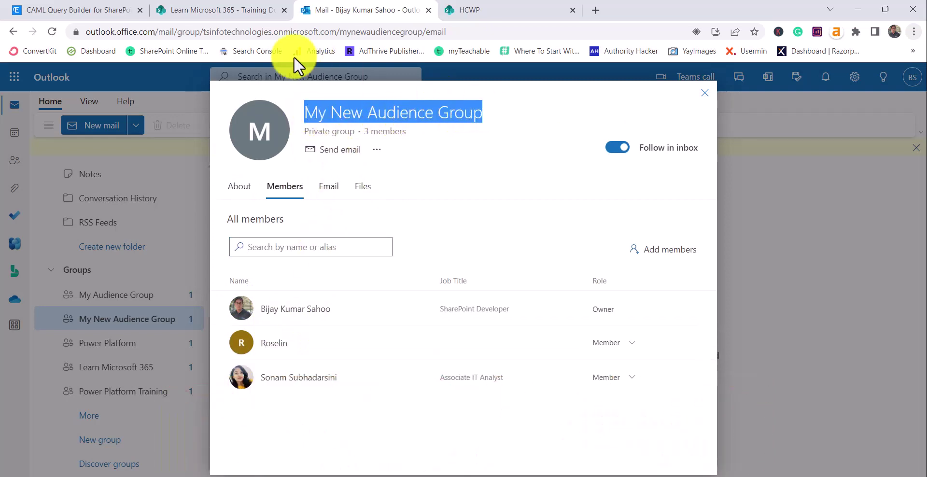
pyautogui.click(486, 9)
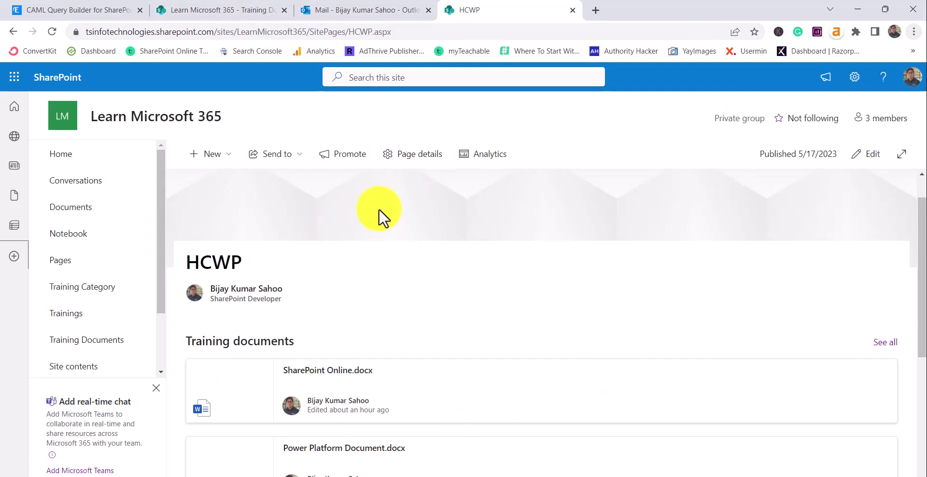
# In grid view, target Power Platform Document.docx to My New Audience Group Members.
pyautogui.click(224, 19)
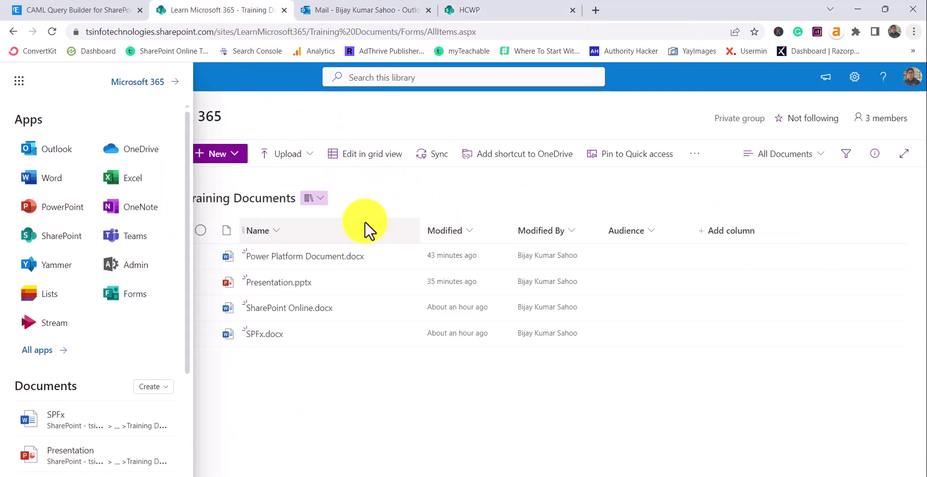
pyautogui.click(410, 192)
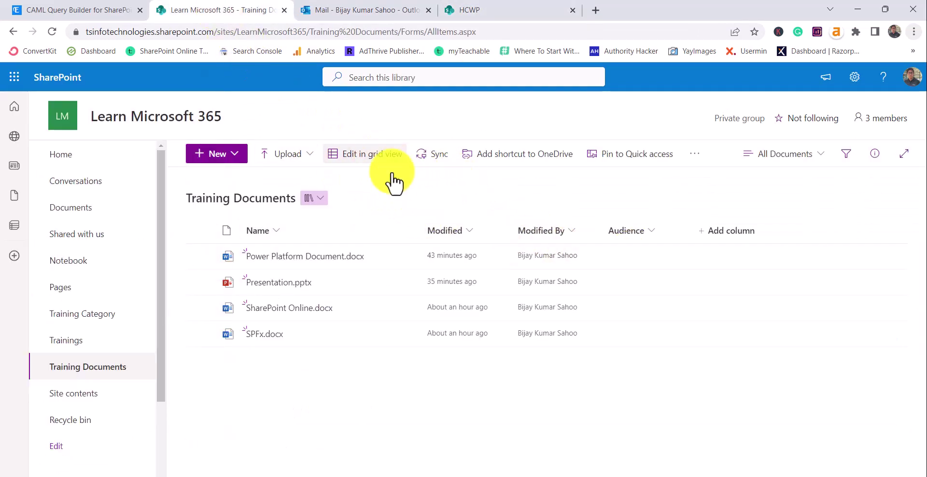
pyautogui.click(381, 155)
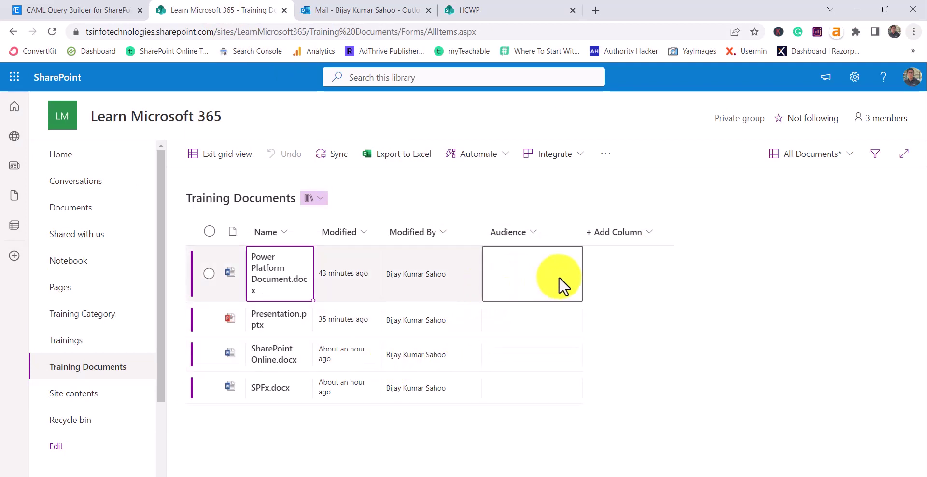
pyautogui.click(536, 279)
pyautogui.write('my')
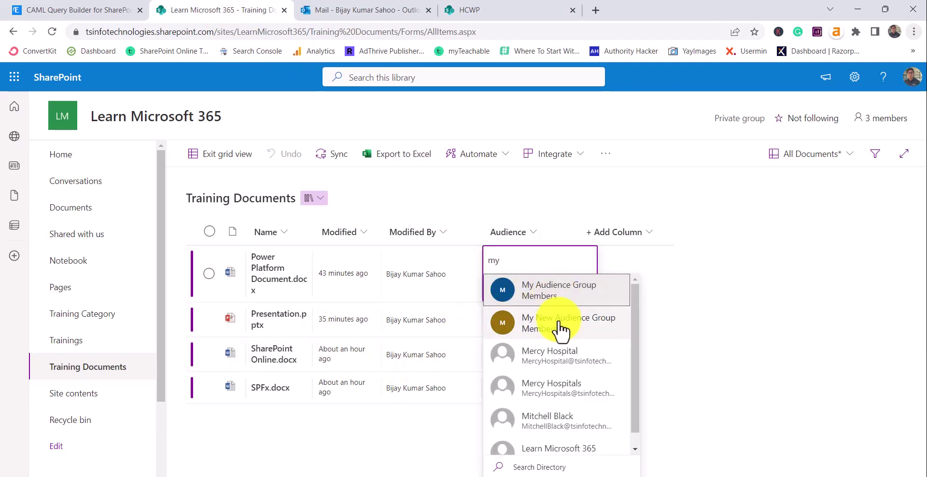
pyautogui.click(560, 330)
# Target SharePoint Online.docx to My New Audience Group Members and exit grid view to save.
pyautogui.click(534, 356)
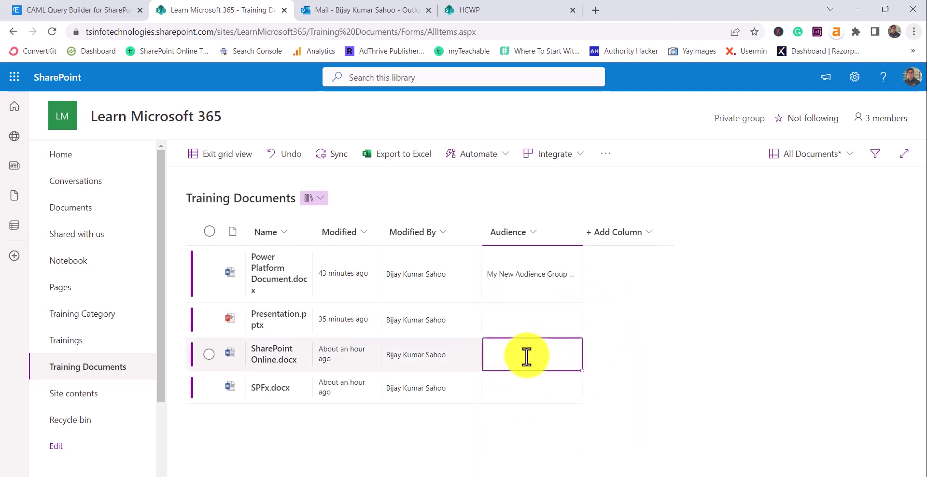
pyautogui.click(527, 357)
pyautogui.write('n')
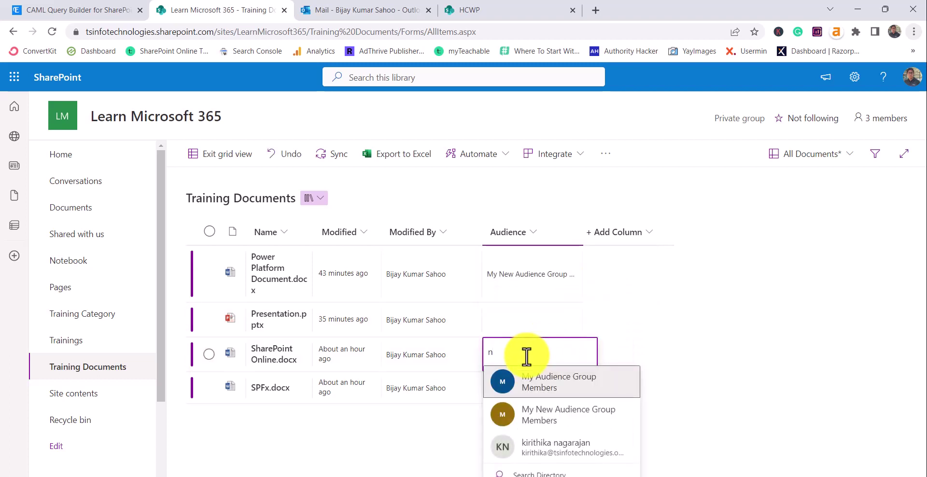
pyautogui.press('BackSpace')
pyautogui.write('my')
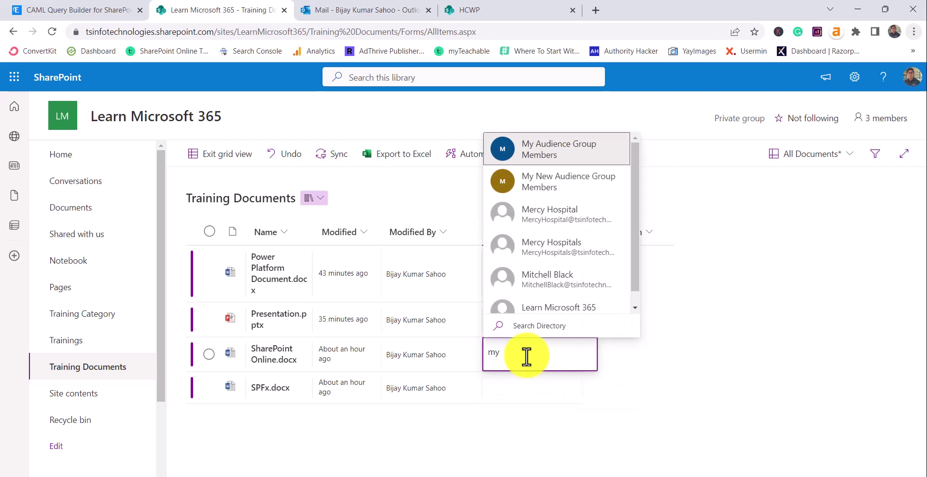
pyautogui.click(573, 184)
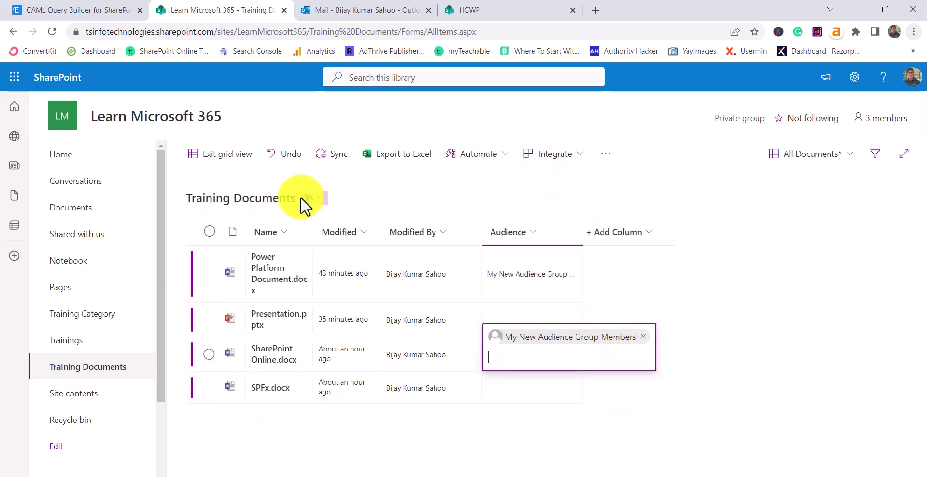
pyautogui.click(216, 156)
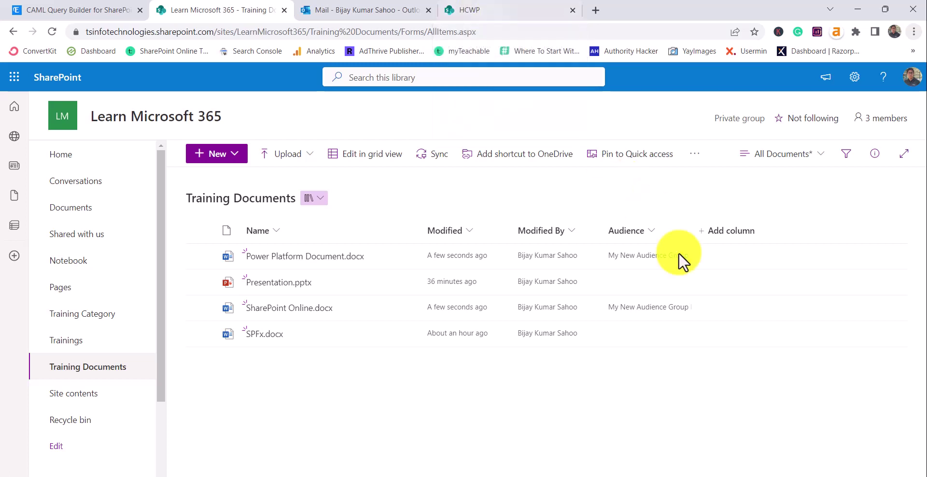
pyautogui.moveTo(686, 263)
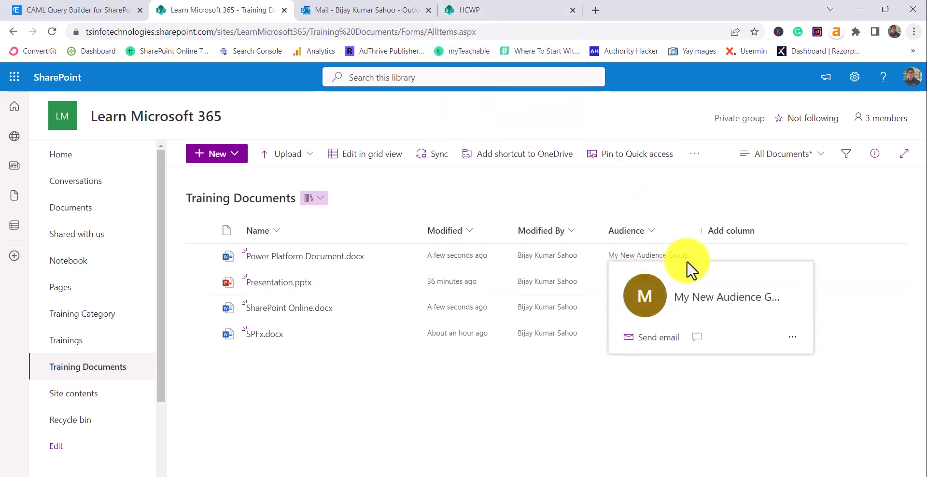
# Reload the HCWP page in Chrome.
pyautogui.click(483, 9)
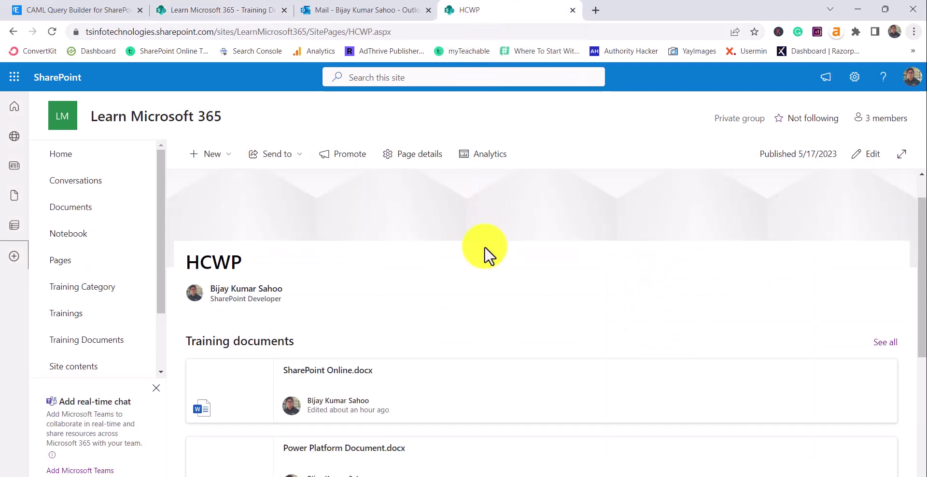
pyautogui.scroll(-3, 475, 250)
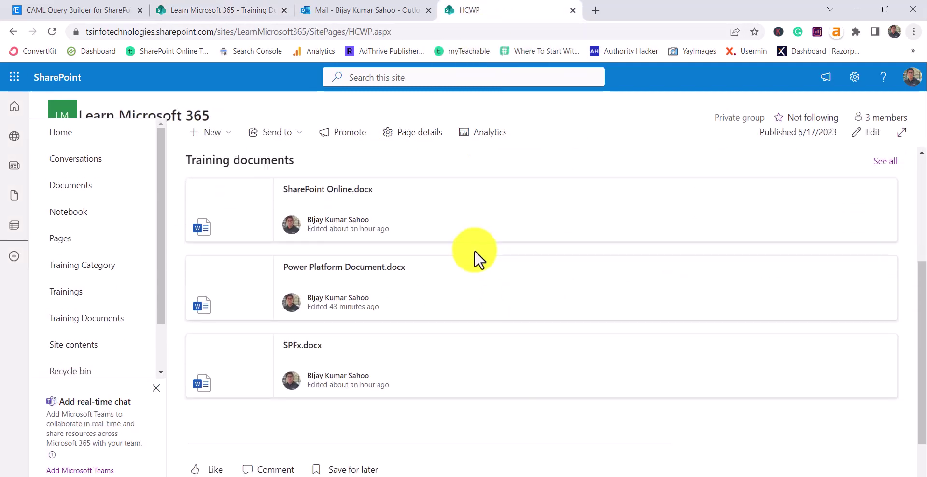
pyautogui.click(391, 32)
pyautogui.press('Return')
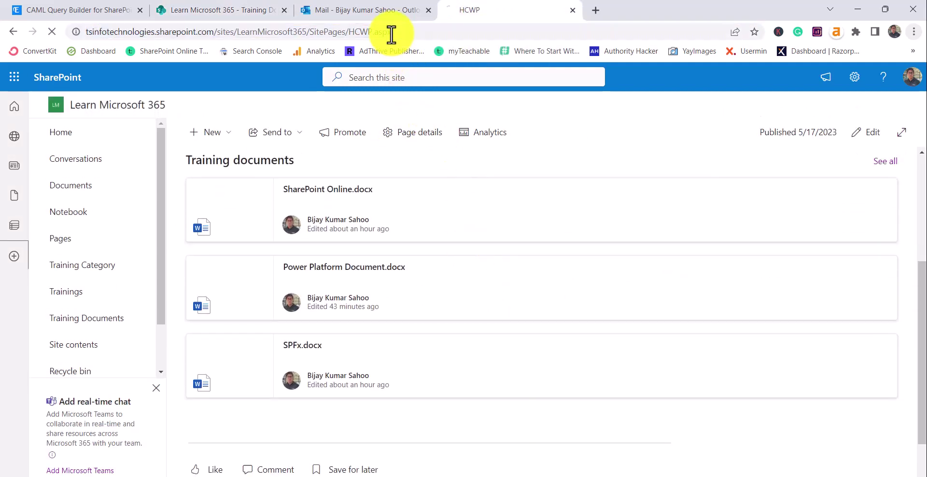
pyautogui.scroll(-4, 442, 282)
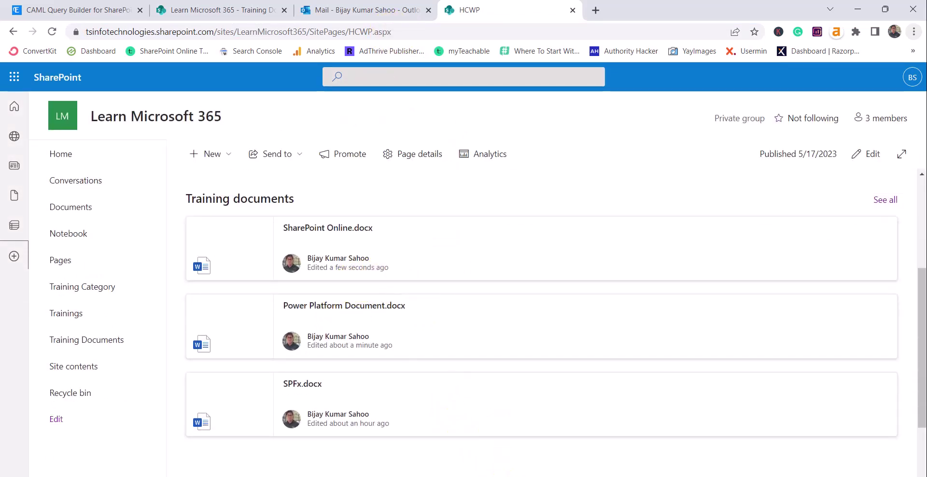
# Reload the HCWP page in Firefox and scroll to the Training documents.
pyautogui.moveTo(563, 464)
pyautogui.click(594, 446)
pyautogui.click(439, 39)
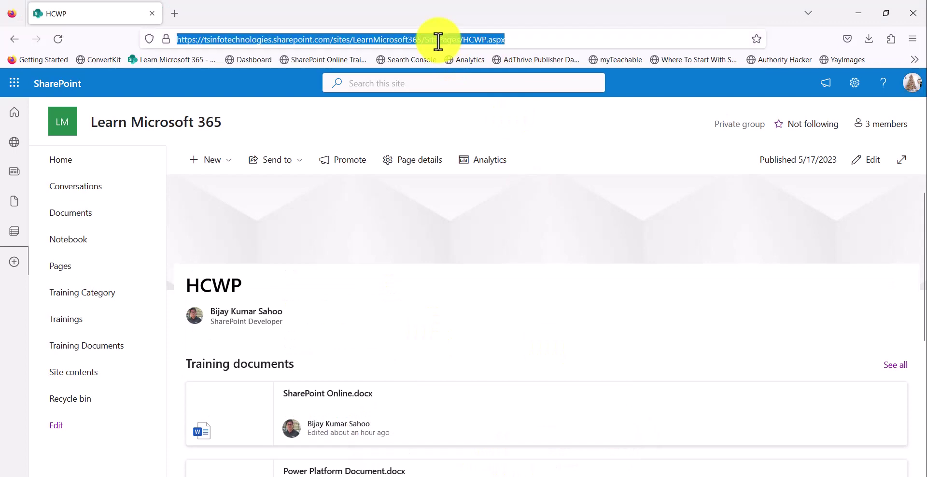
pyautogui.press('Return')
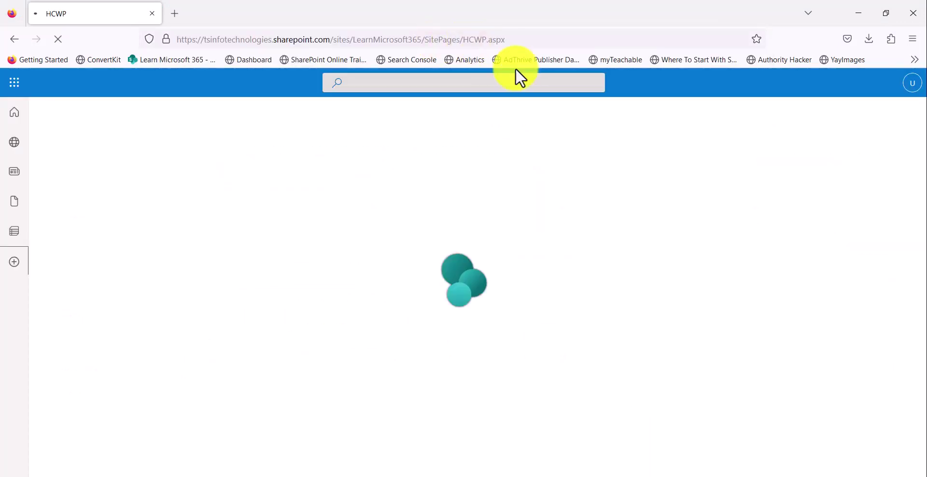
pyautogui.scroll(-3, 613, 330)
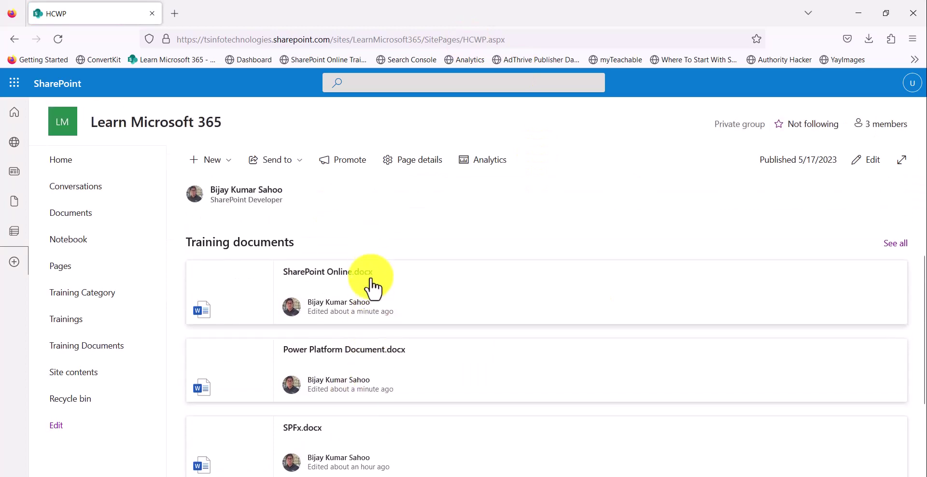
pyautogui.scroll(-3, 383, 430)
pyautogui.scroll(-1, 383, 431)
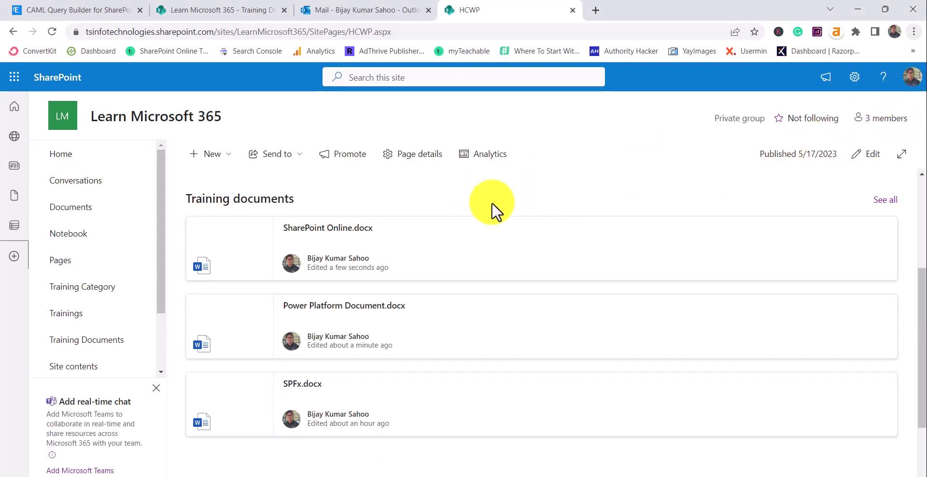
# Edit HCWP, switch on Enable audience targeting in the Training documents web part, and republish.
pyautogui.click(865, 159)
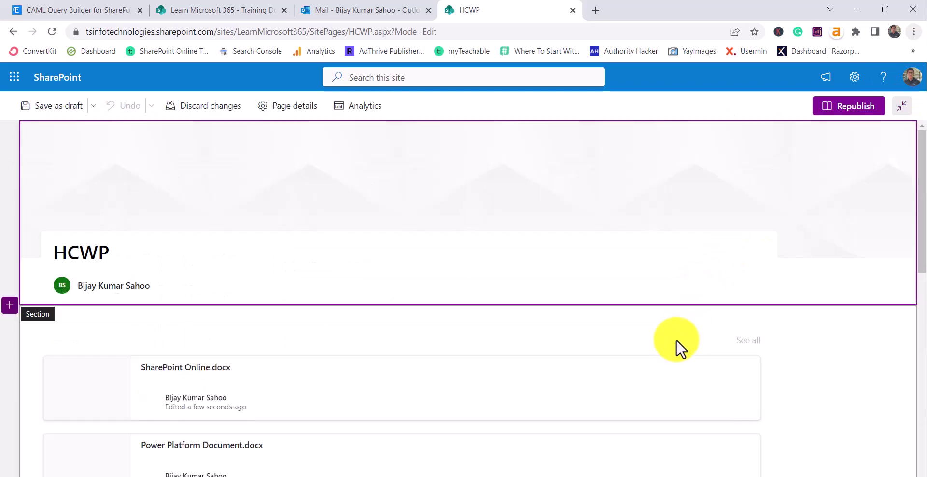
pyautogui.scroll(-2, 676, 340)
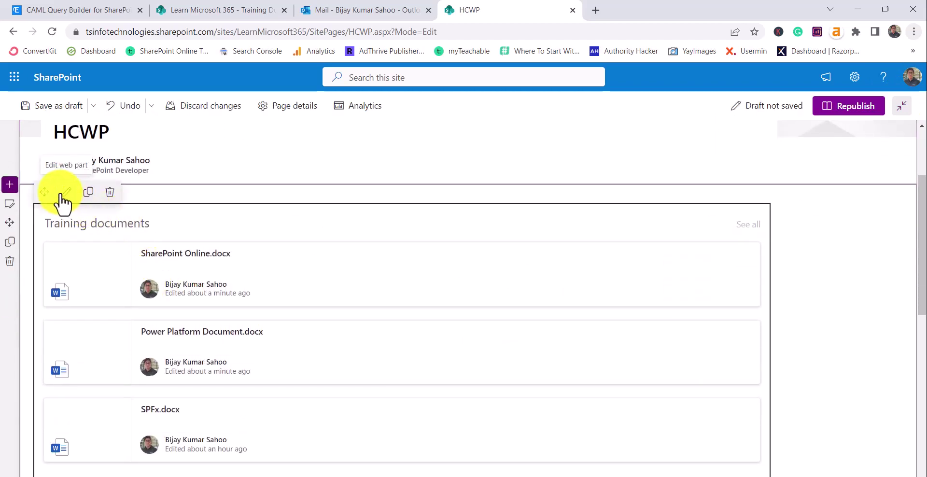
pyautogui.click(66, 192)
pyautogui.scroll(-8, 821, 380)
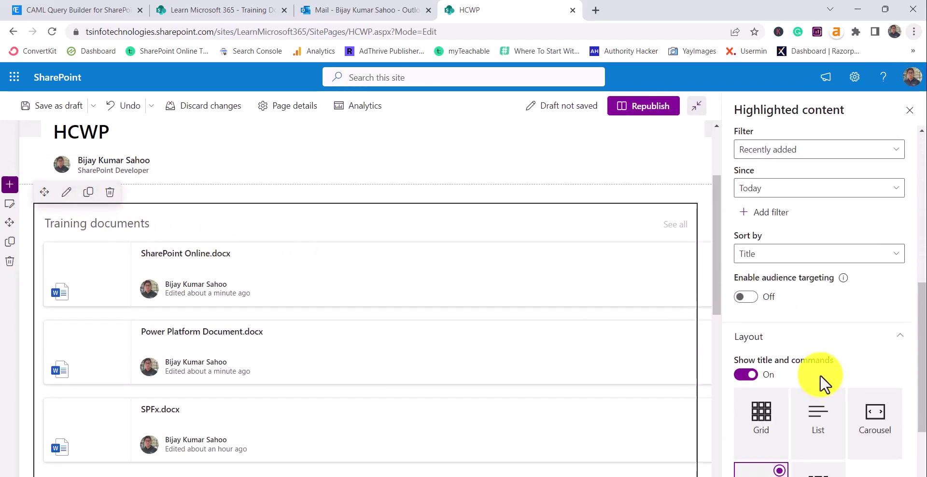
pyautogui.click(756, 299)
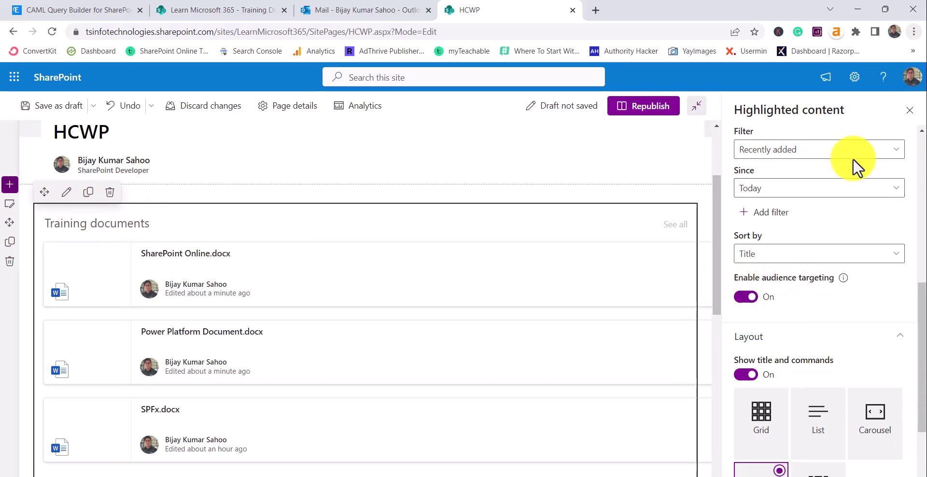
pyautogui.click(645, 108)
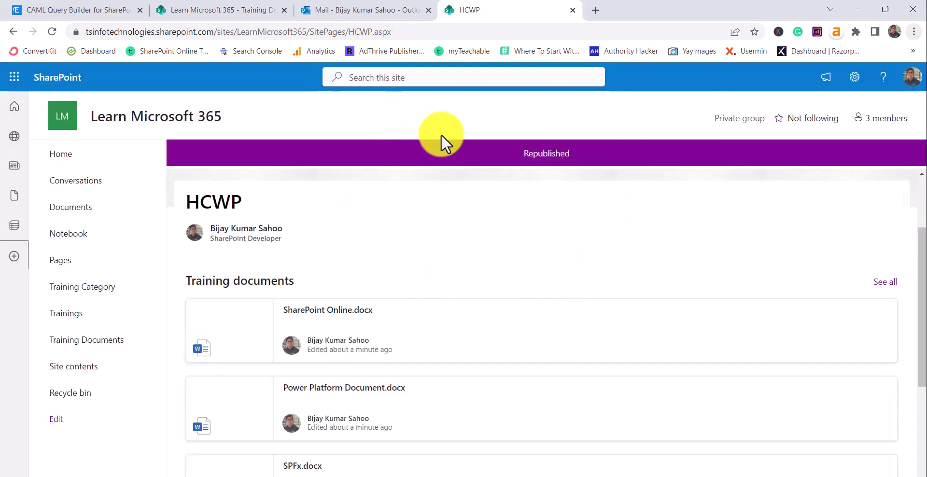
pyautogui.scroll(-4, 548, 376)
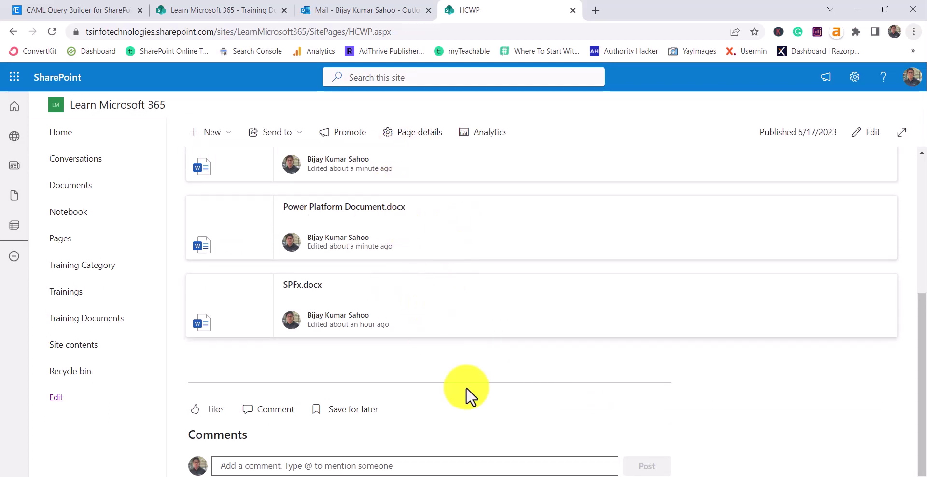
# In the other user's Firefox window, confirm the signed-in account and reload the HCWP page.
pyautogui.click(503, 475)
pyautogui.click(591, 413)
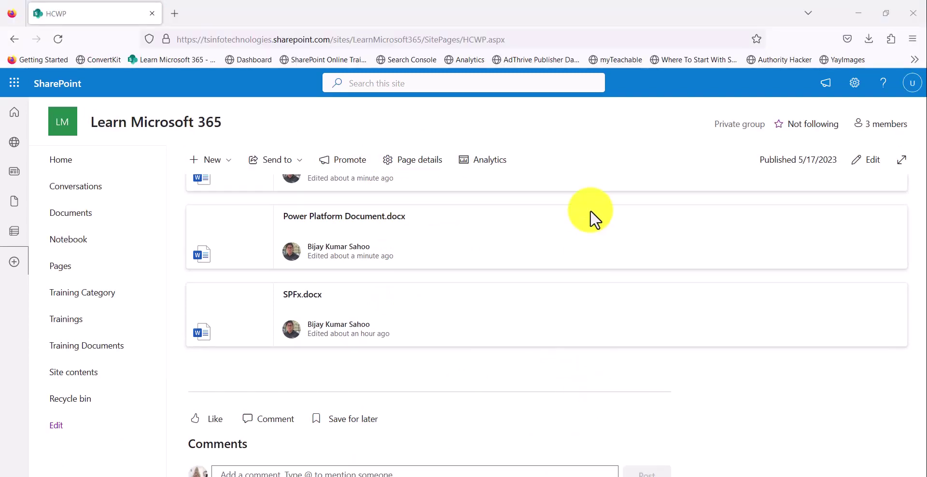
pyautogui.click(912, 83)
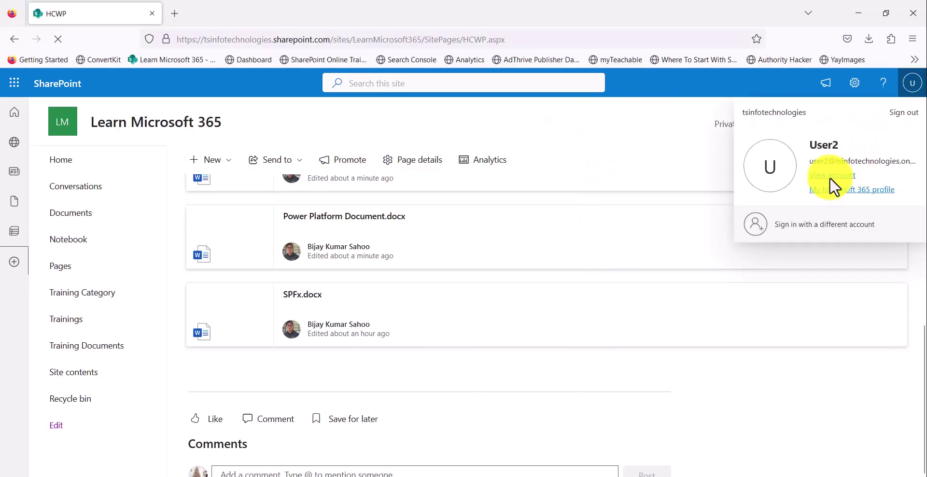
pyautogui.click(831, 175)
pyautogui.click(336, 39)
pyautogui.press('Return')
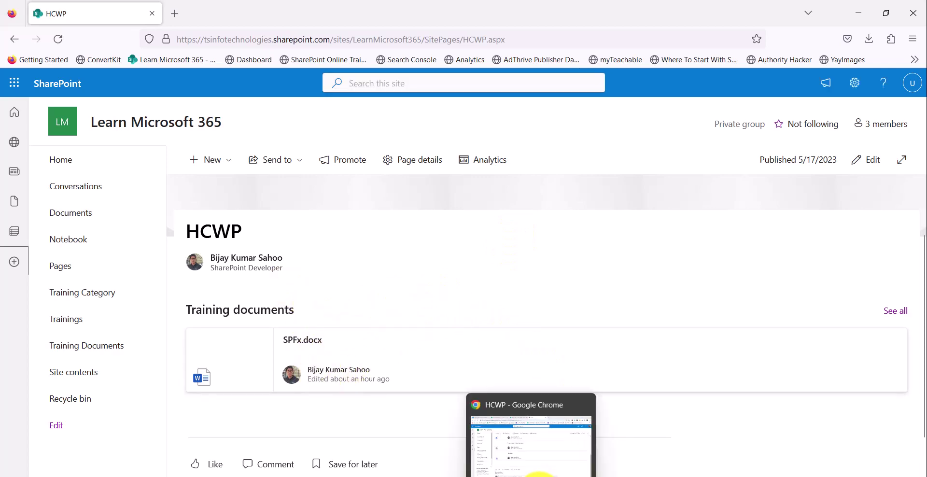
# Go back to Chrome's Training Documents library, then return to the PowerPoint slide show.
pyautogui.click(580, 439)
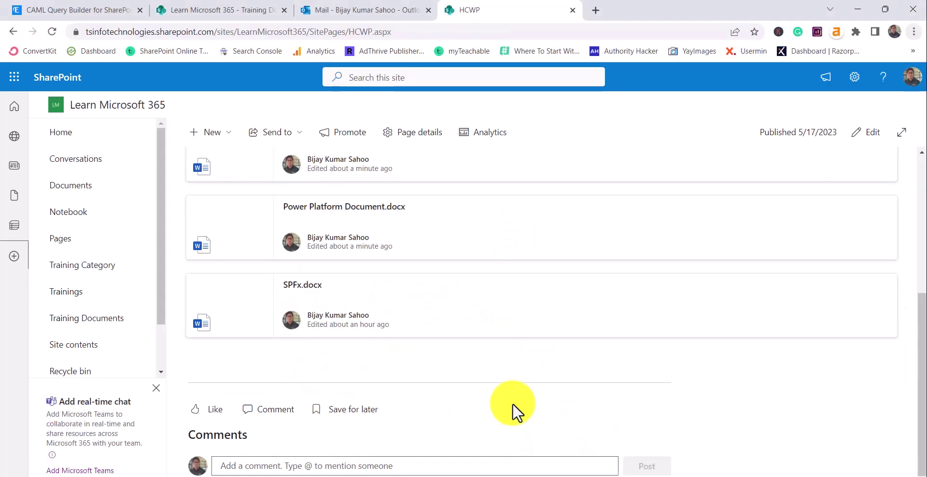
pyautogui.click(232, 11)
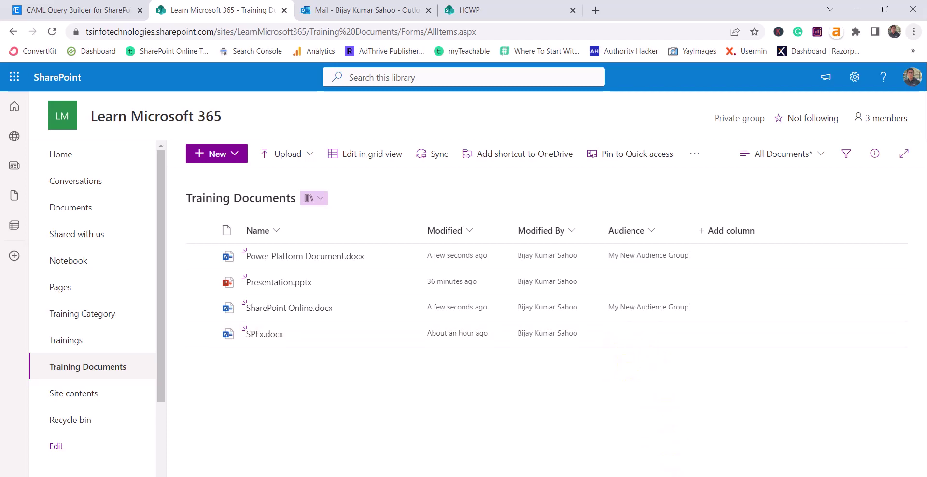
pyautogui.click(755, 445)
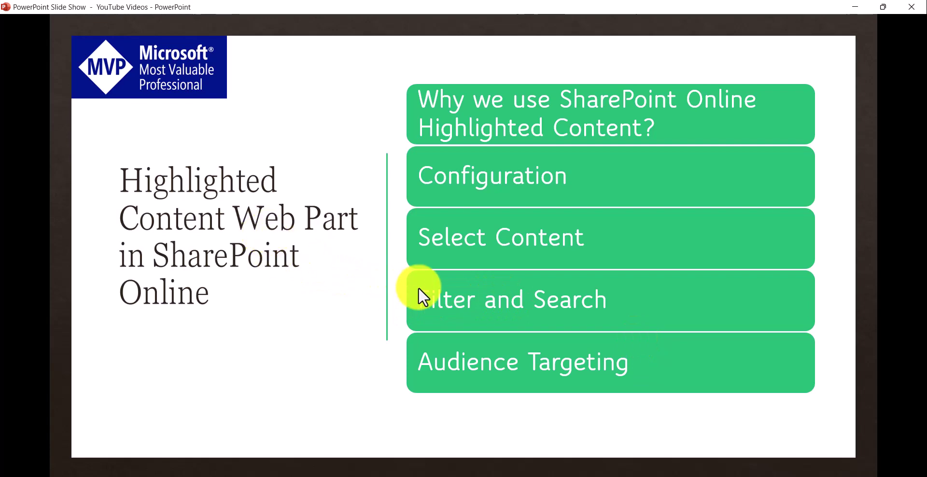
# Advance from the agenda slide to the closing 'Thank You! Subscribe to Our YouTube Channel' slide.
pyautogui.click(469, 296)
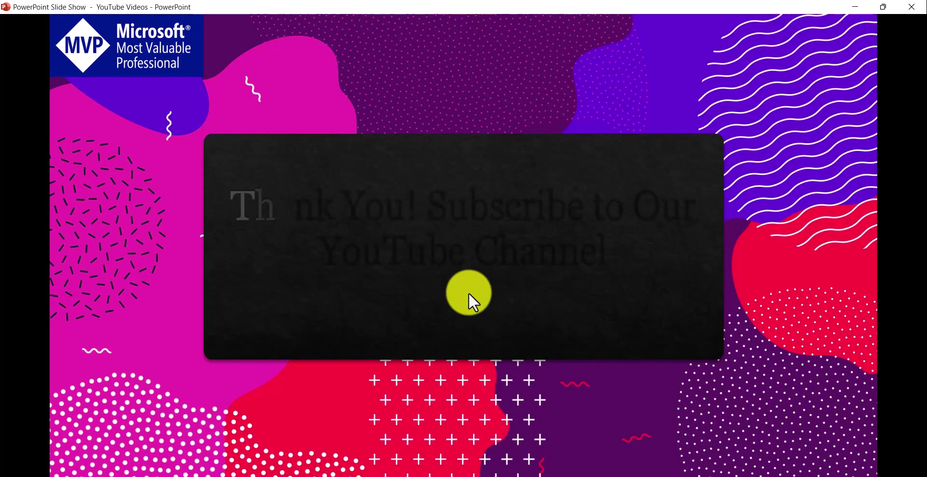